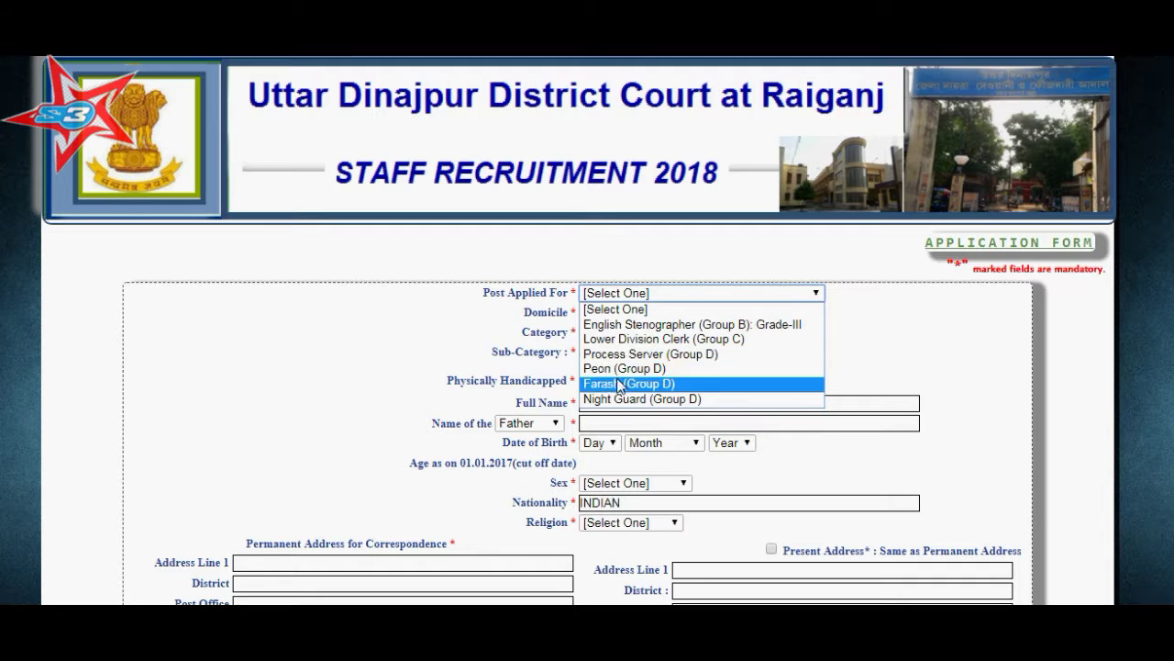
Choose post Lower Division Clerk (Group C), domicile West Bengal, category UR, sub-category NO, handicapped NO.
left_click(633, 345)
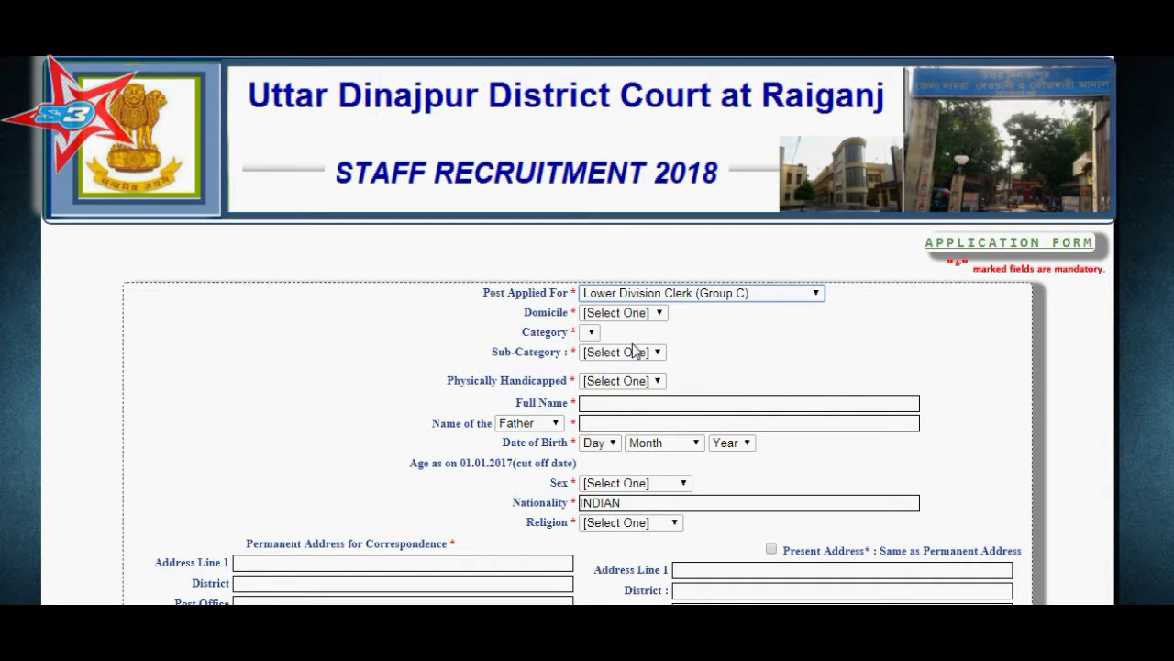
left_click(633, 314)
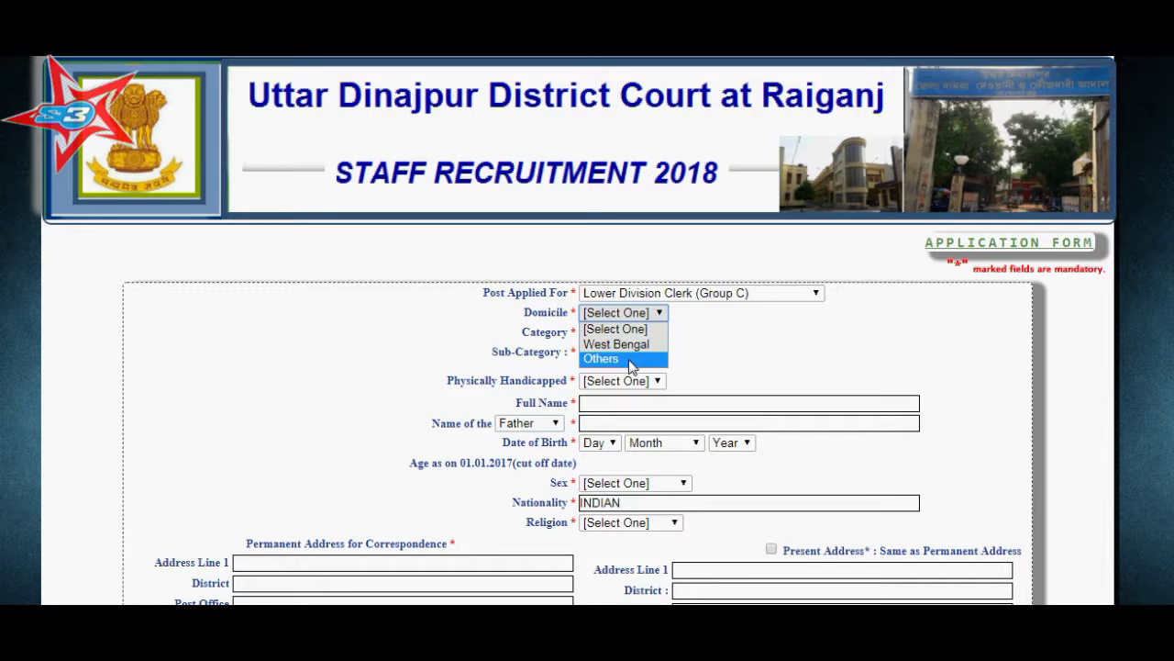
left_click(636, 356)
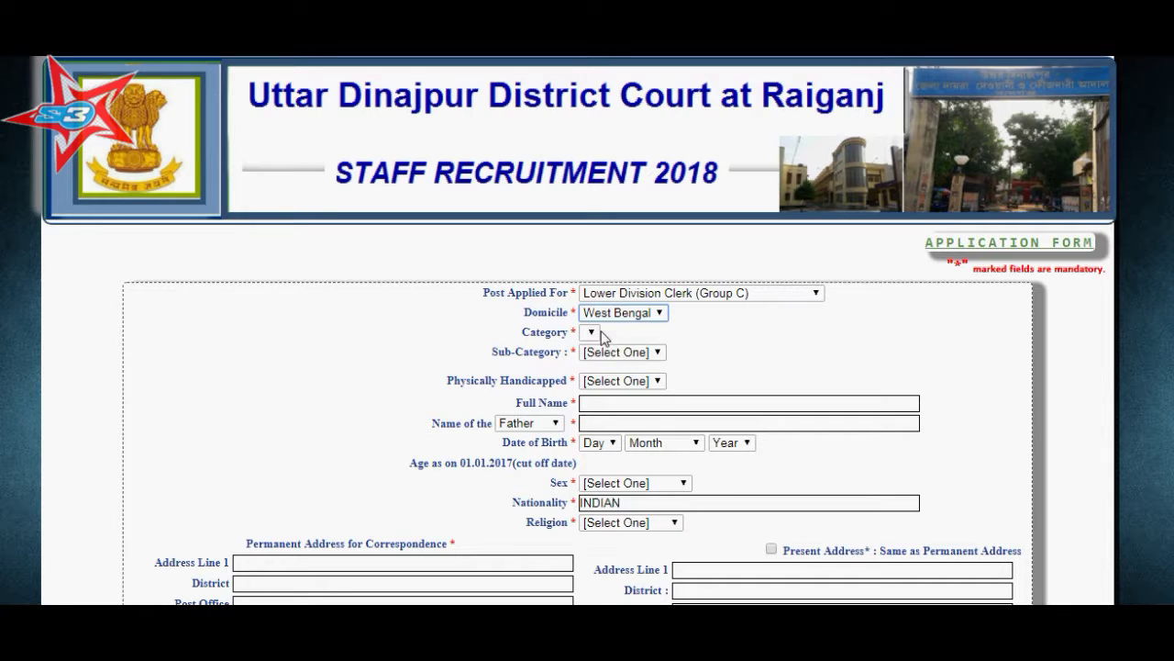
left_click(596, 333)
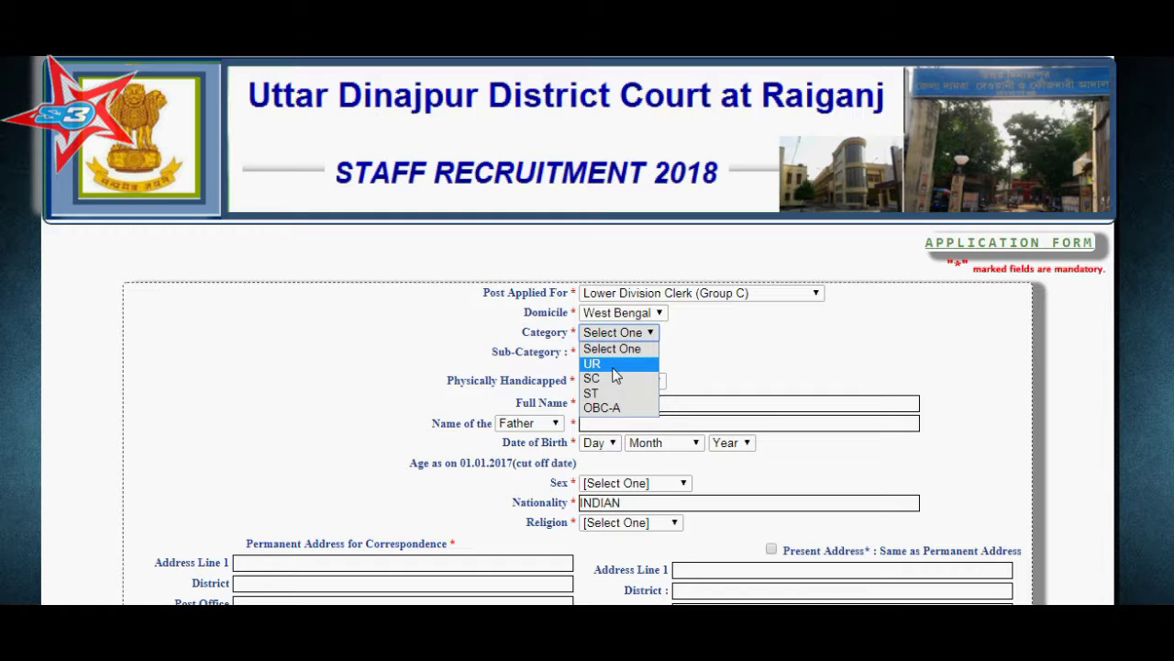
left_click(613, 364)
left_click(628, 354)
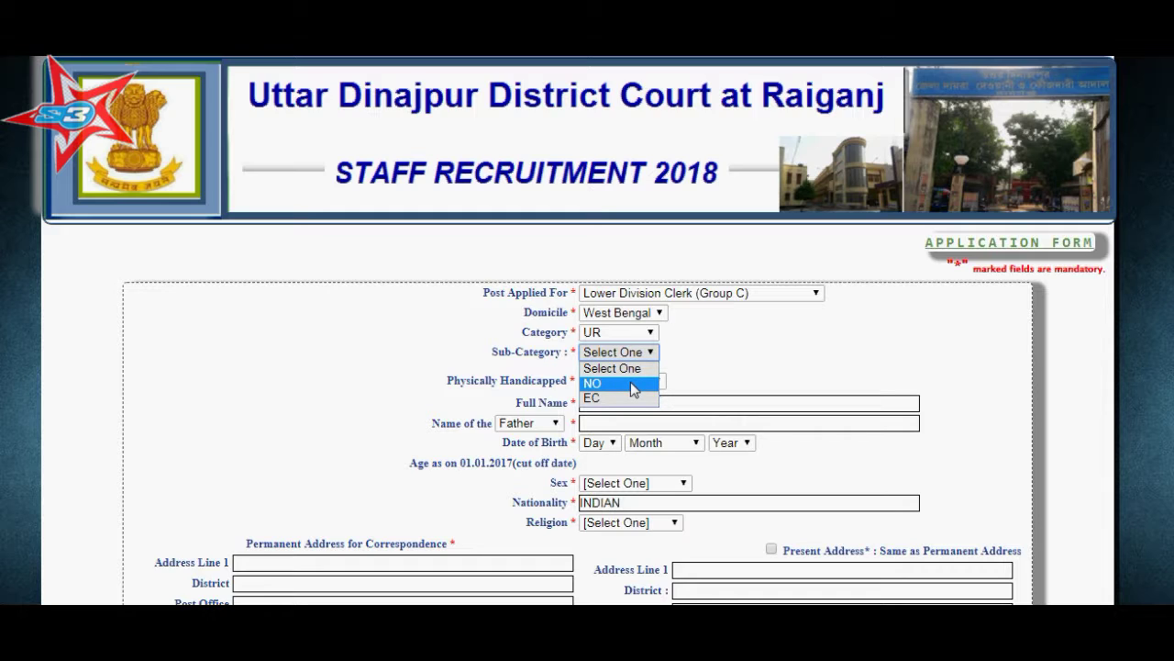
left_click(630, 384)
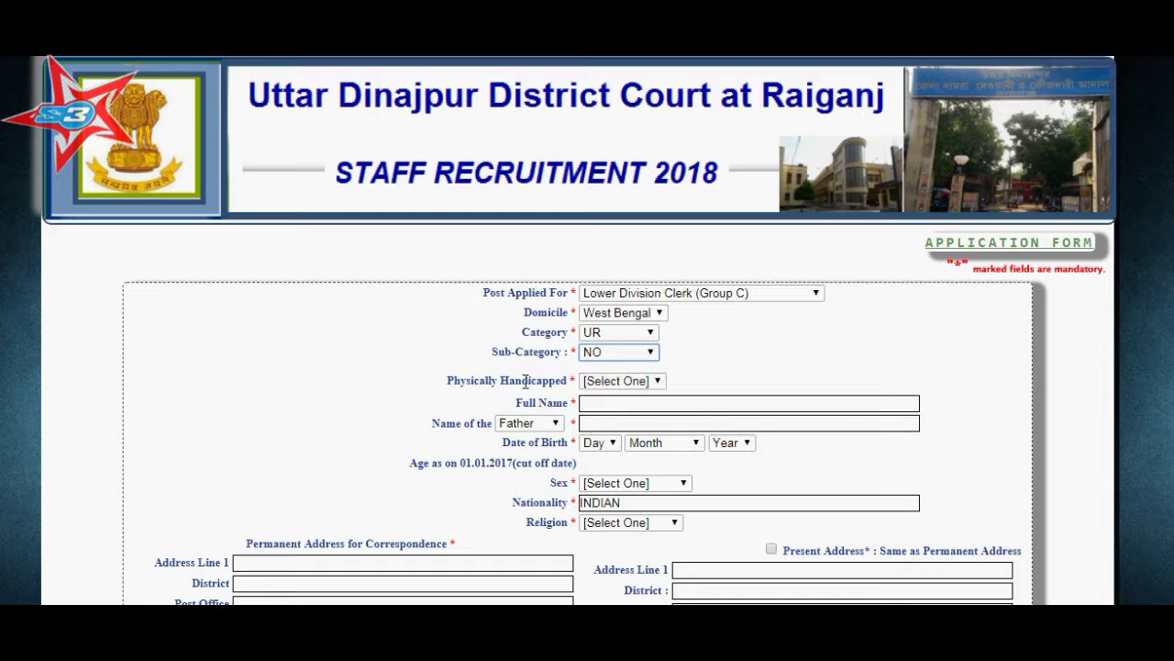
left_click(628, 381)
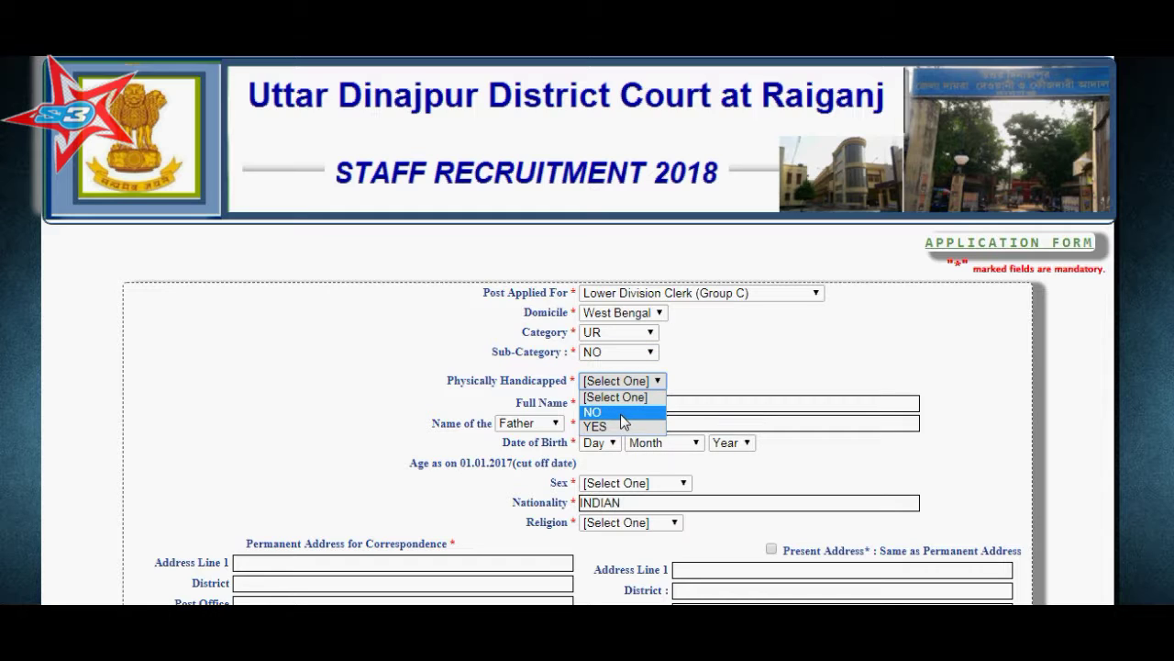
left_click(621, 414)
left_click(614, 408)
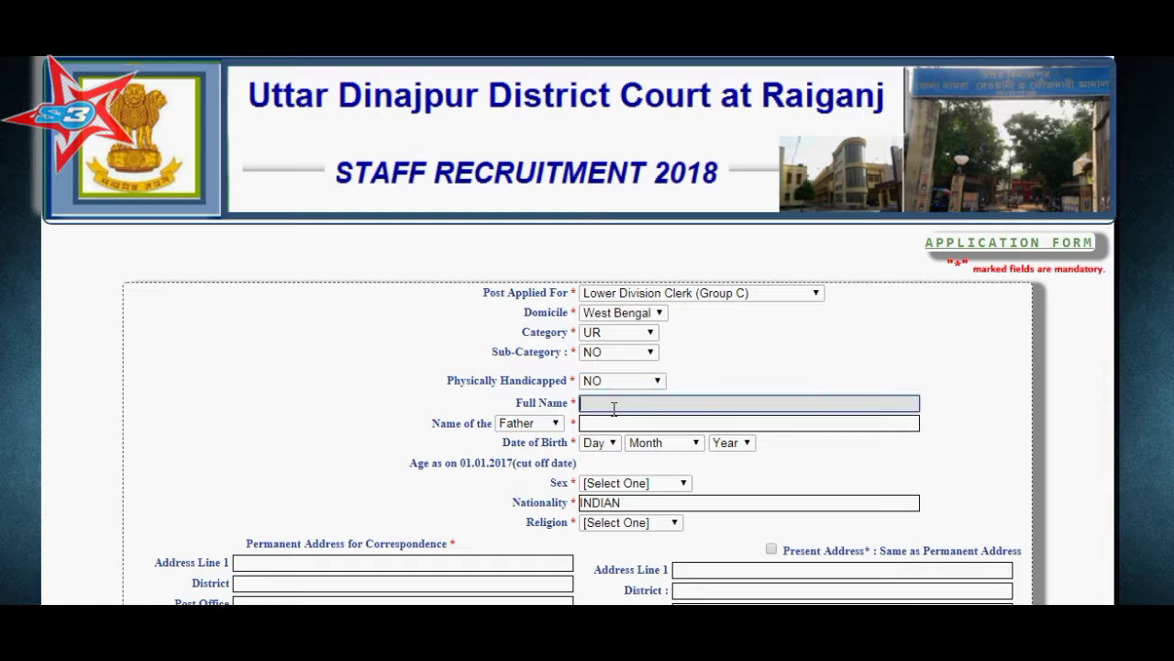
Enter the applicant's full name in capitals, fixing a typo, then type the father's name.
type("sasanka")
key("BackSpace")
key("BackSpace")
key("BackSpace")
key("BackSpace")
key("BackSpace")
key("BackSpace")
key("Tab")
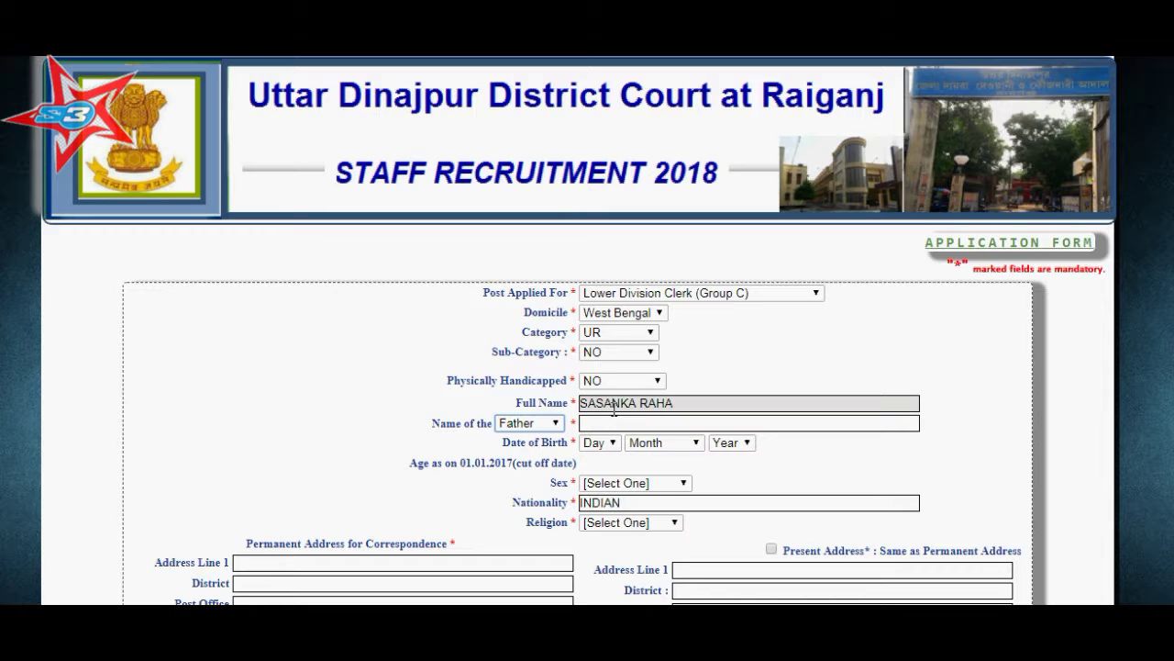
left_click(609, 423)
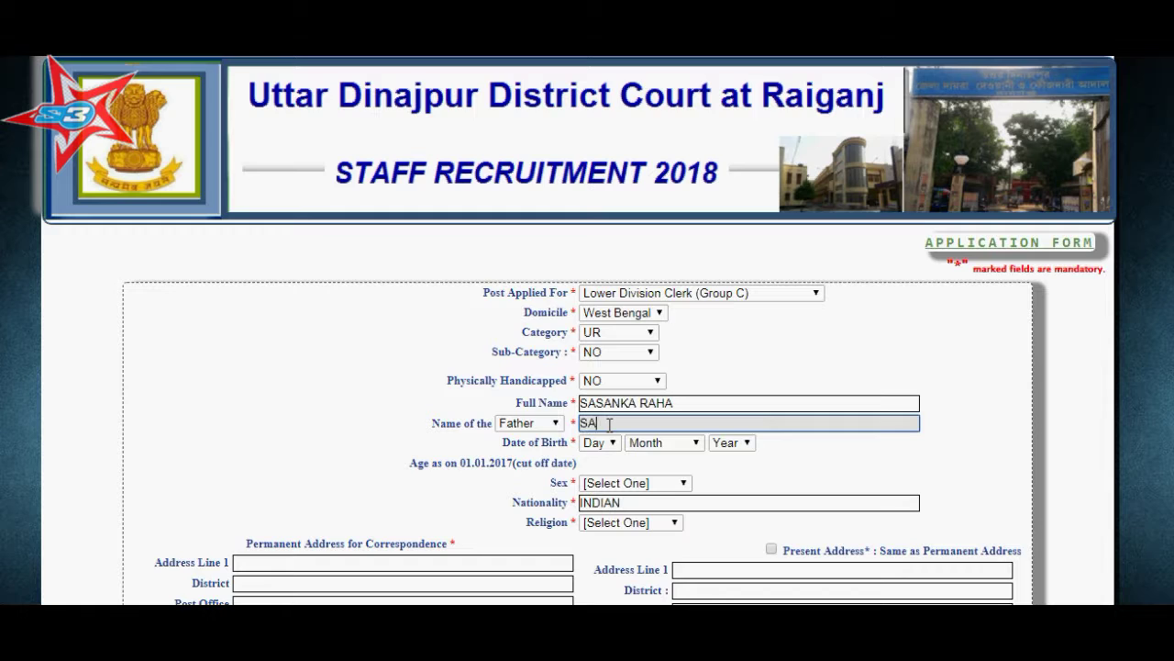
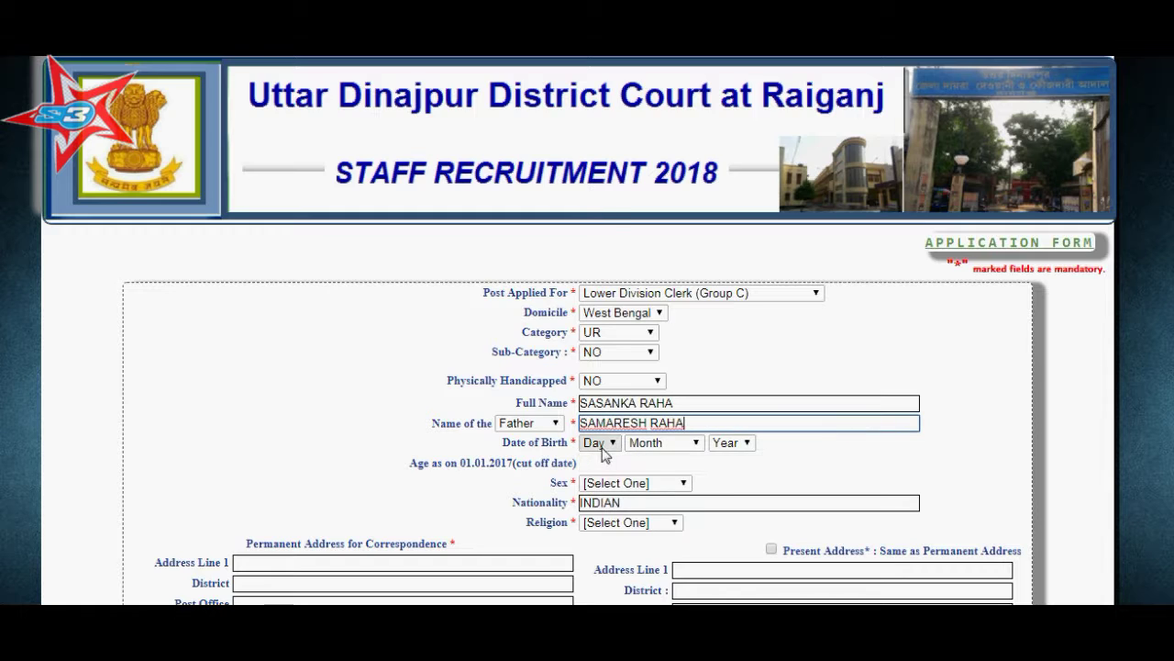
left_click(601, 443)
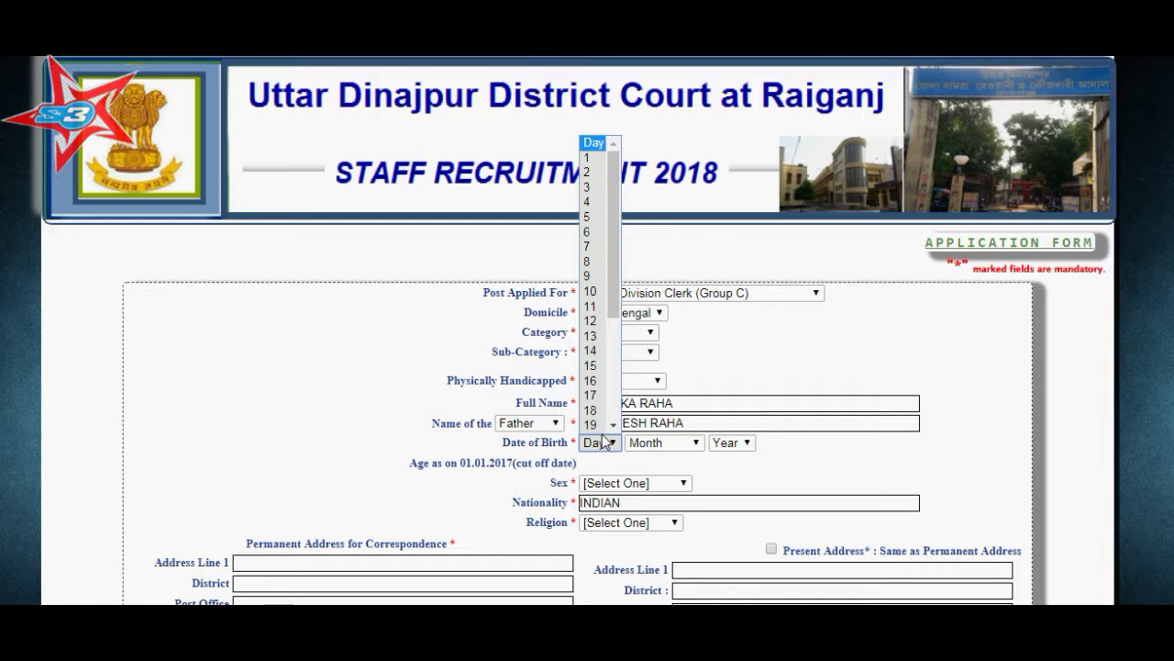
left_click(595, 292)
left_click(665, 443)
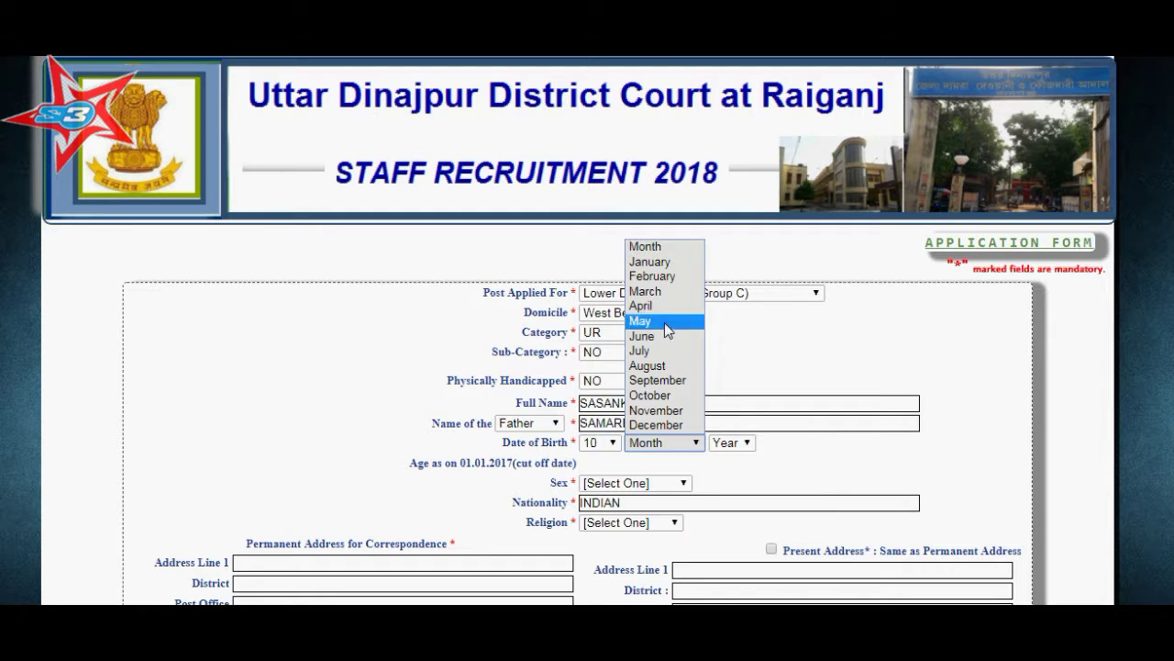
left_click(649, 262)
left_click(731, 442)
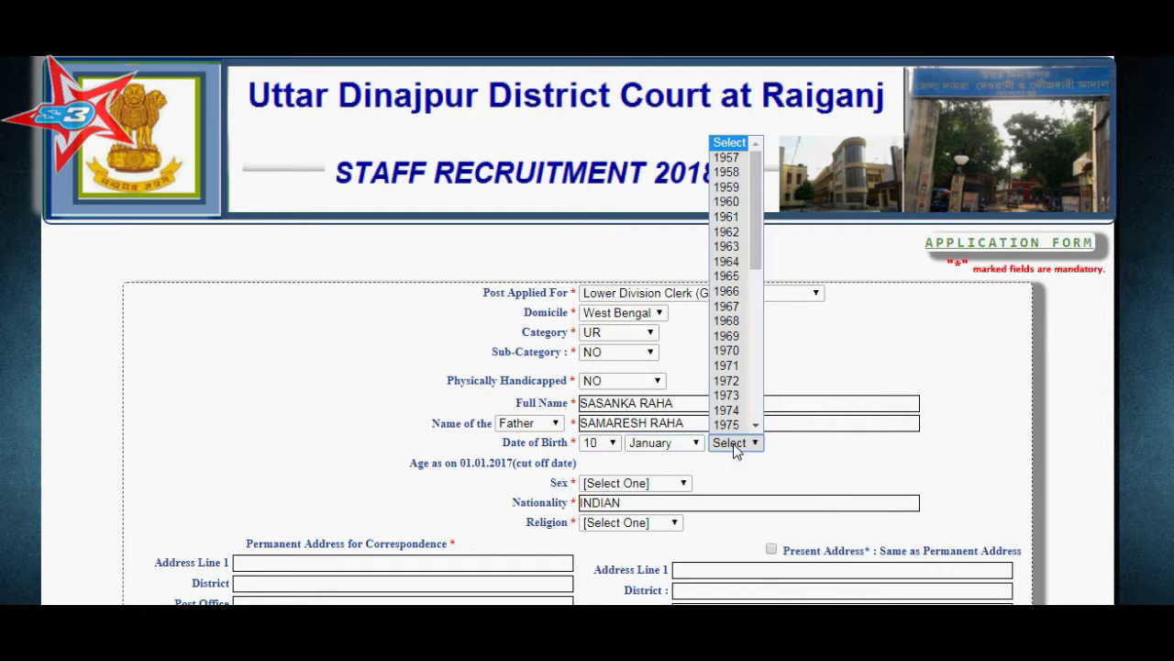
scroll(721, 391, "down", 6)
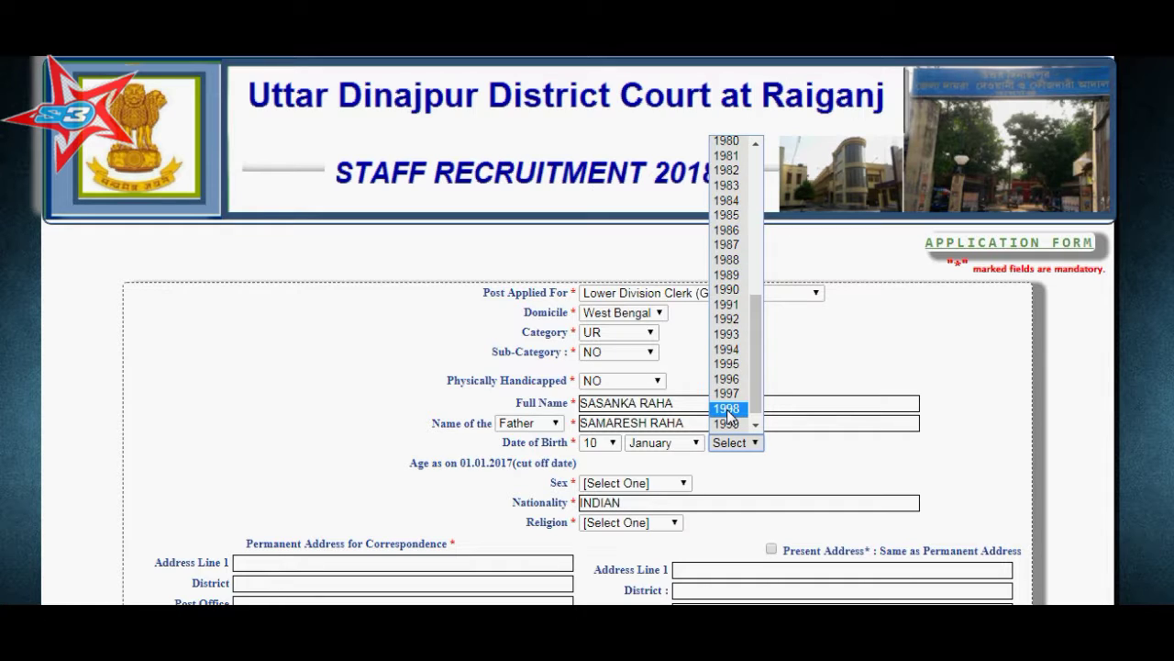
left_click(731, 261)
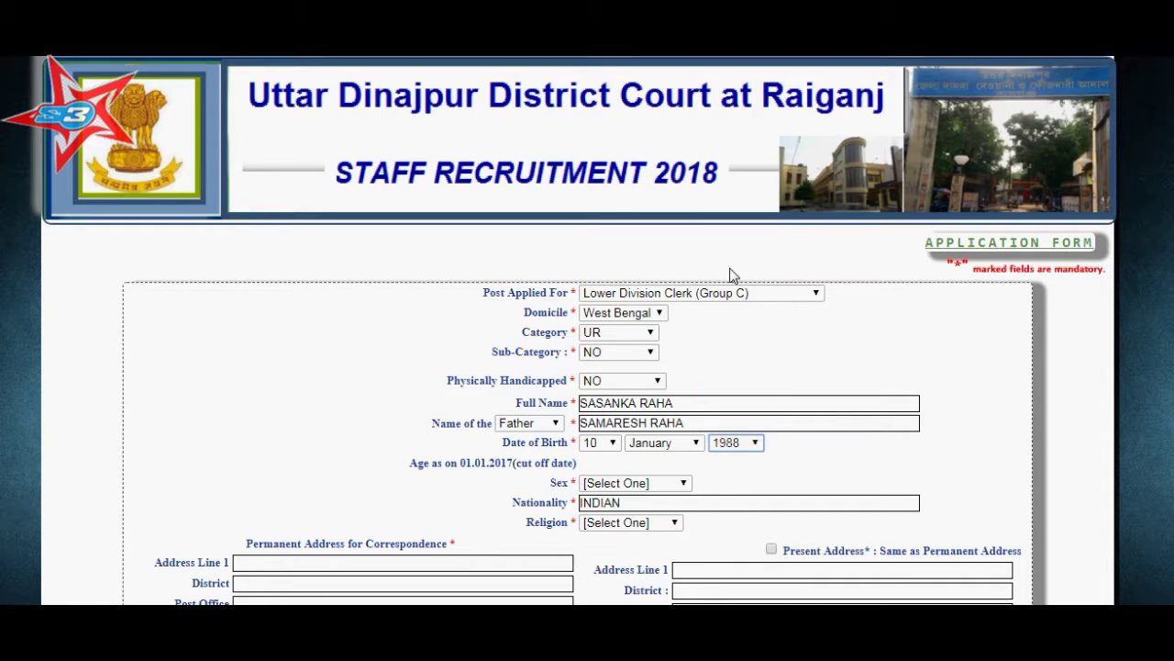
Set sex to MALE and religion to HINDUISM.
left_click(633, 483)
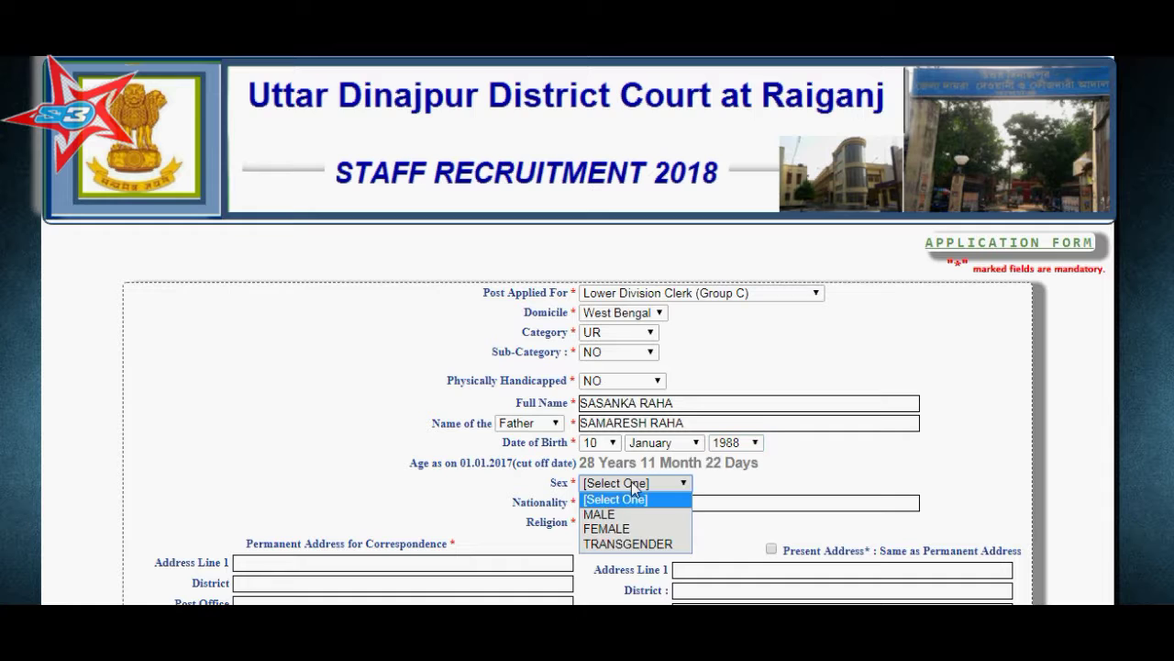
left_click(637, 510)
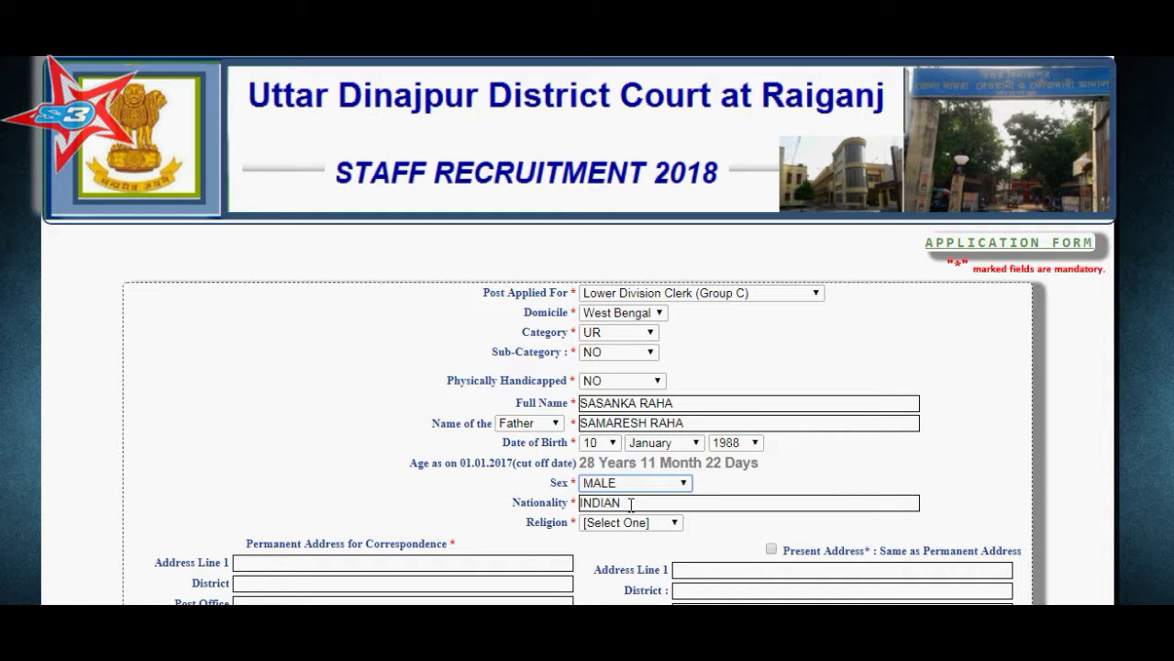
scroll(646, 376, "down", 2)
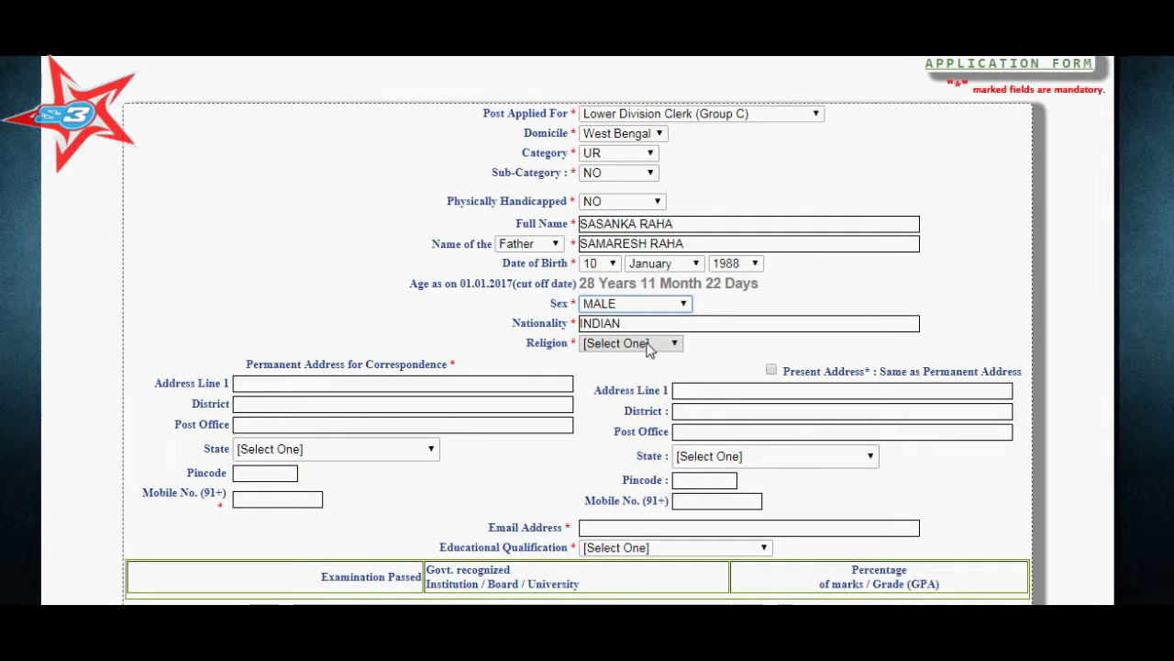
left_click(642, 344)
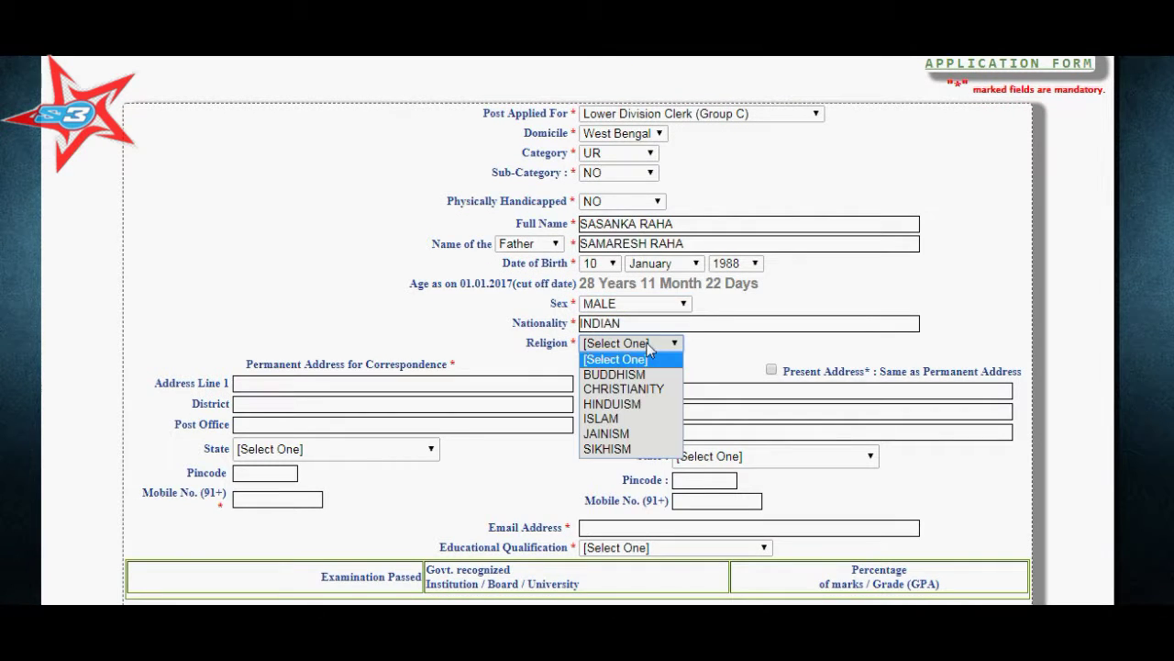
left_click(633, 404)
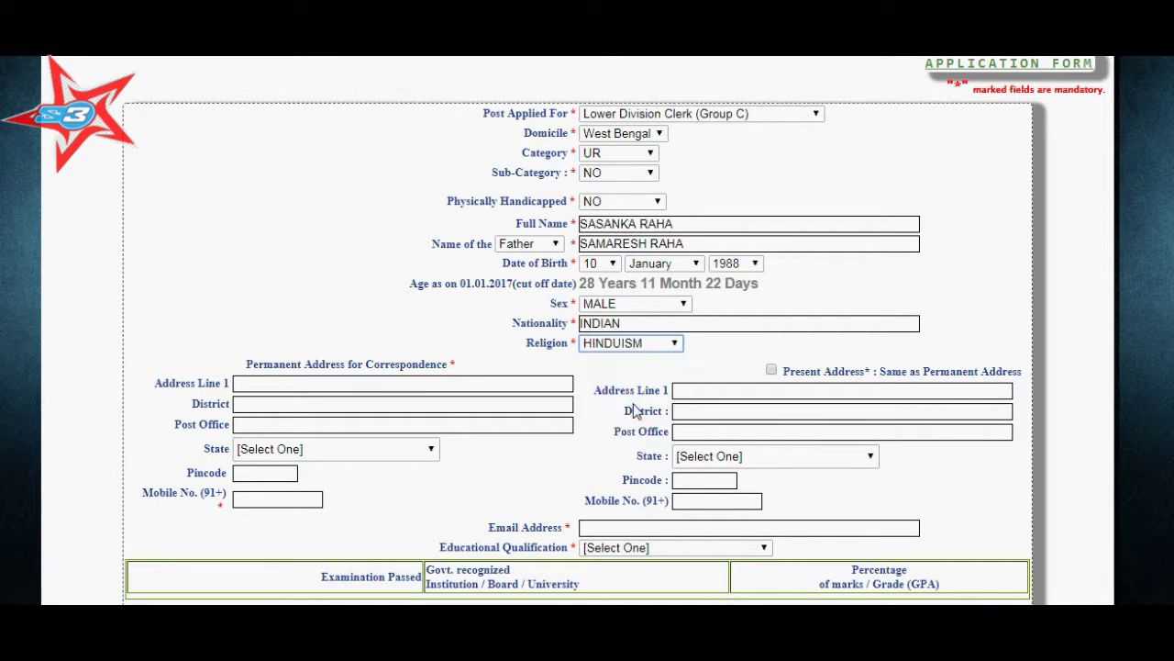
Enter the permanent address line, district and post office, with state West Bengal.
left_click(404, 381)
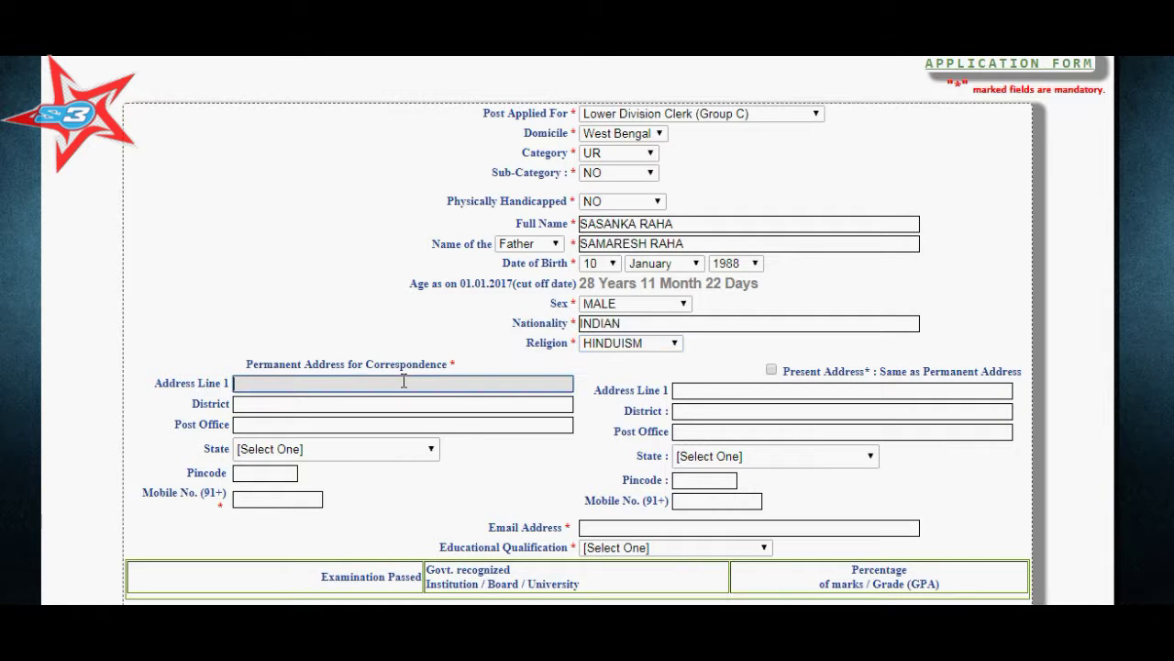
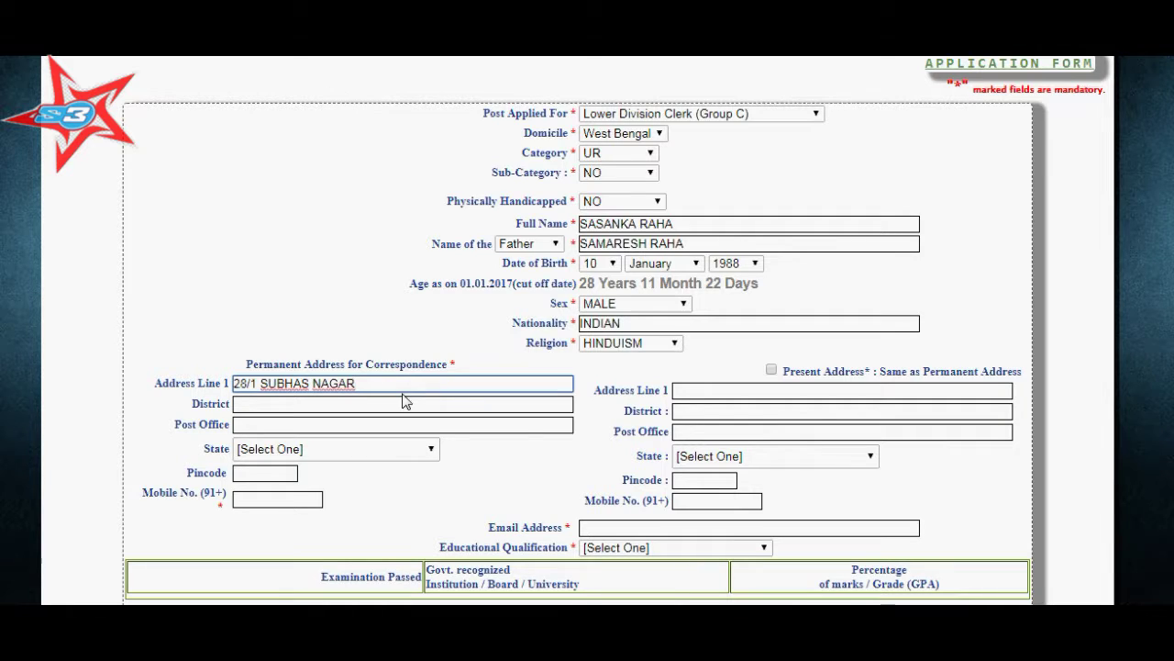
left_click(404, 401)
type("KOLKATA")
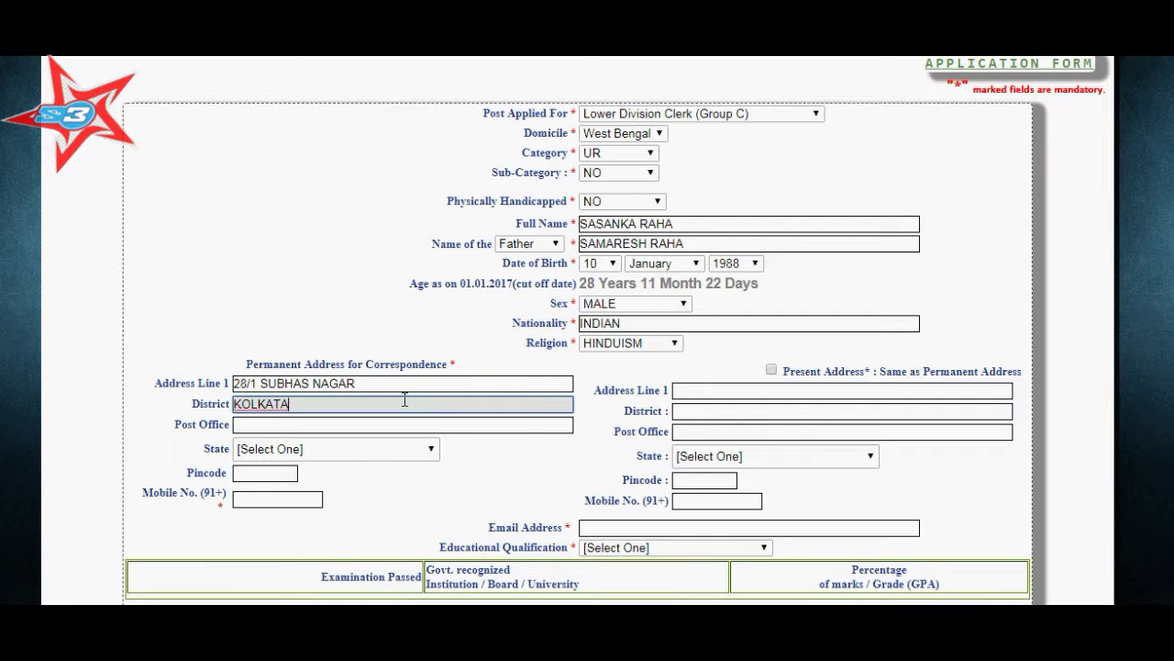
key("Tab")
type("NAKTALA")
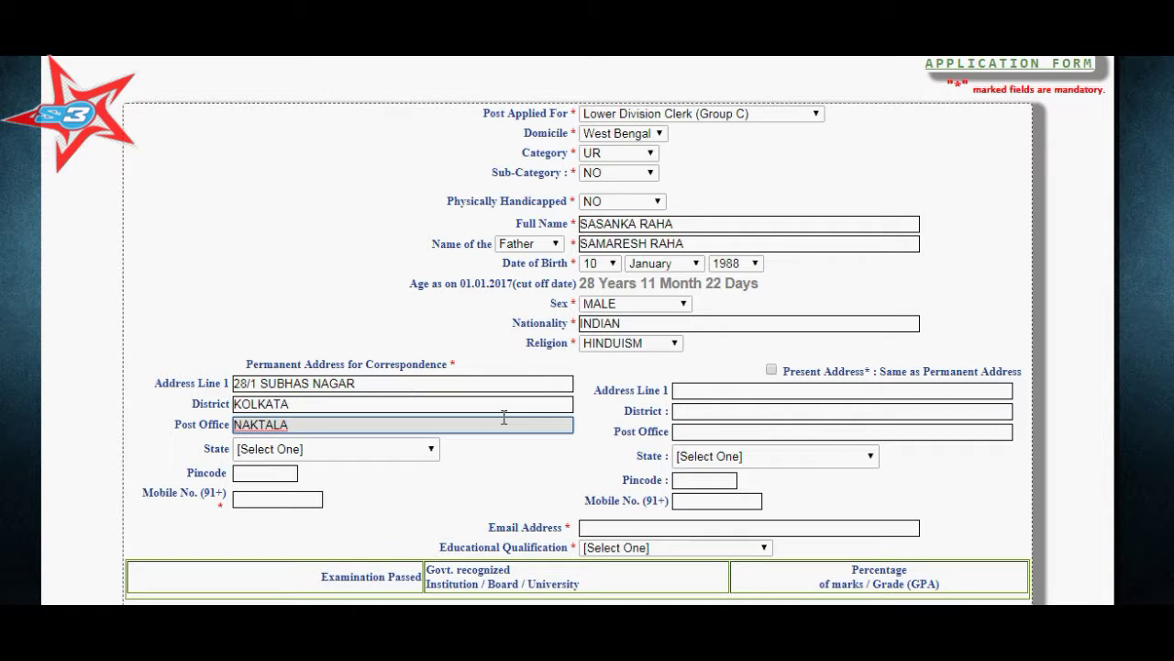
key("Tab")
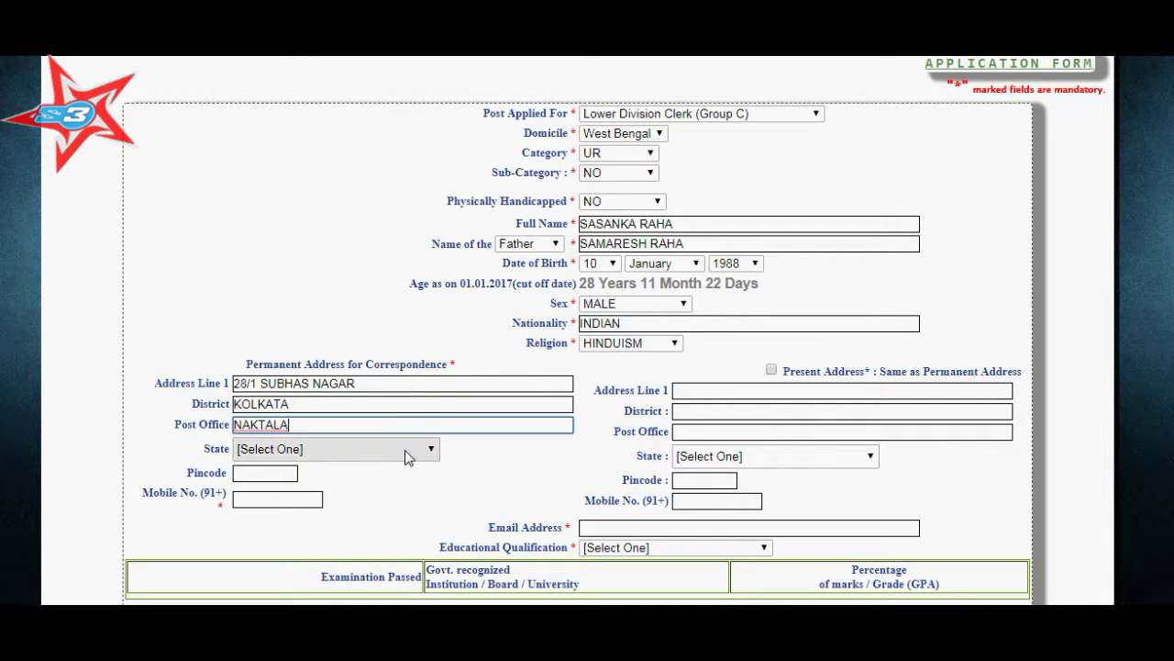
left_click(405, 449)
scroll(353, 404, "down", 6)
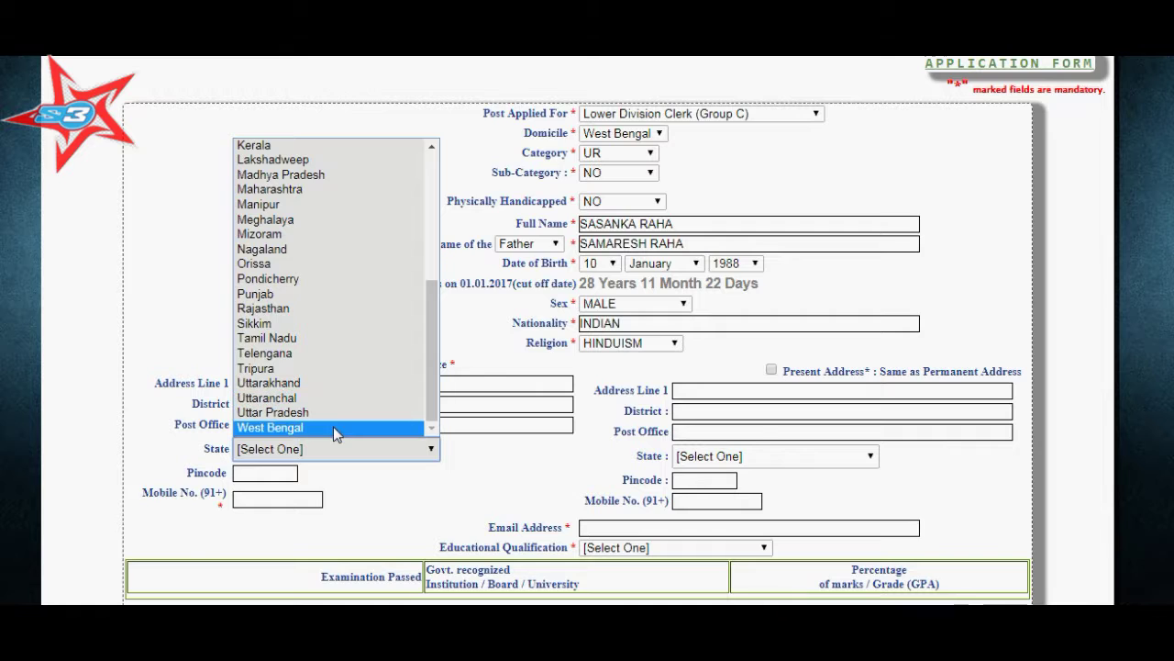
left_click(333, 427)
Enter the pincode and mobile number, and mark the present address as same as permanent.
left_click(289, 475)
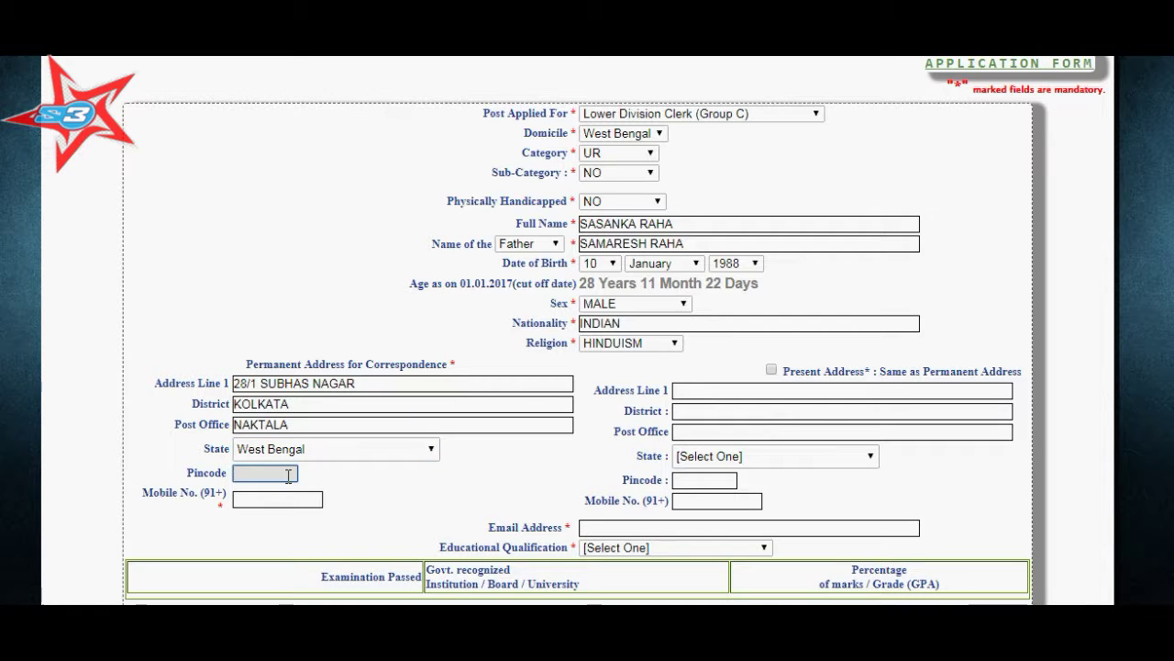
type("700047")
left_click(288, 500)
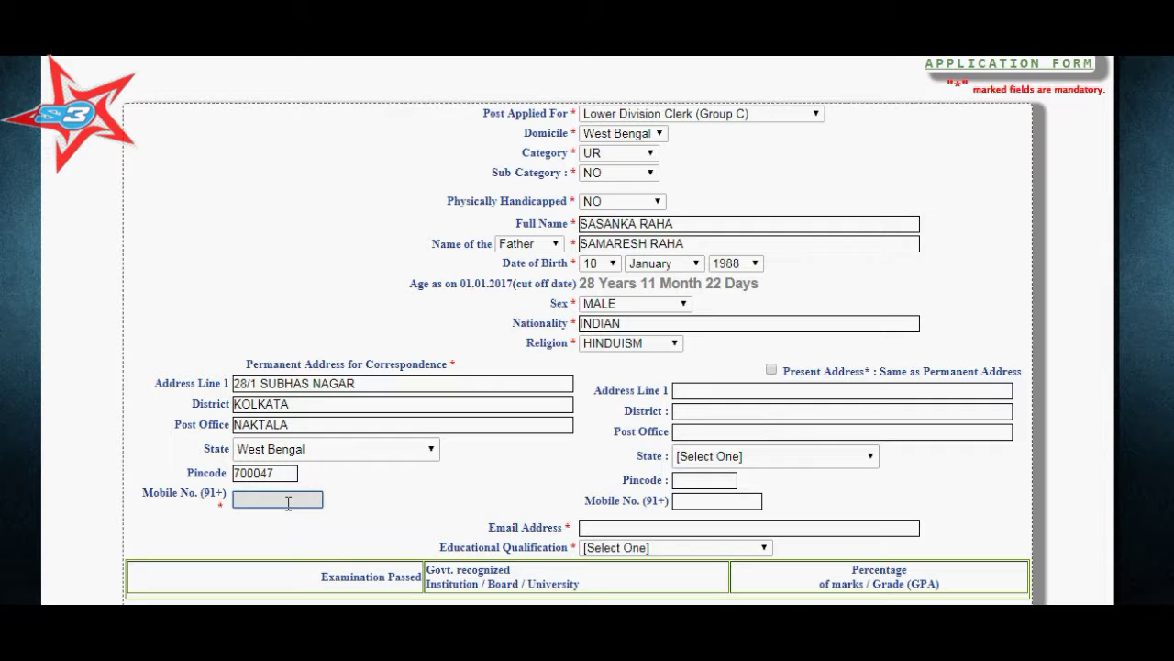
left_click(771, 370)
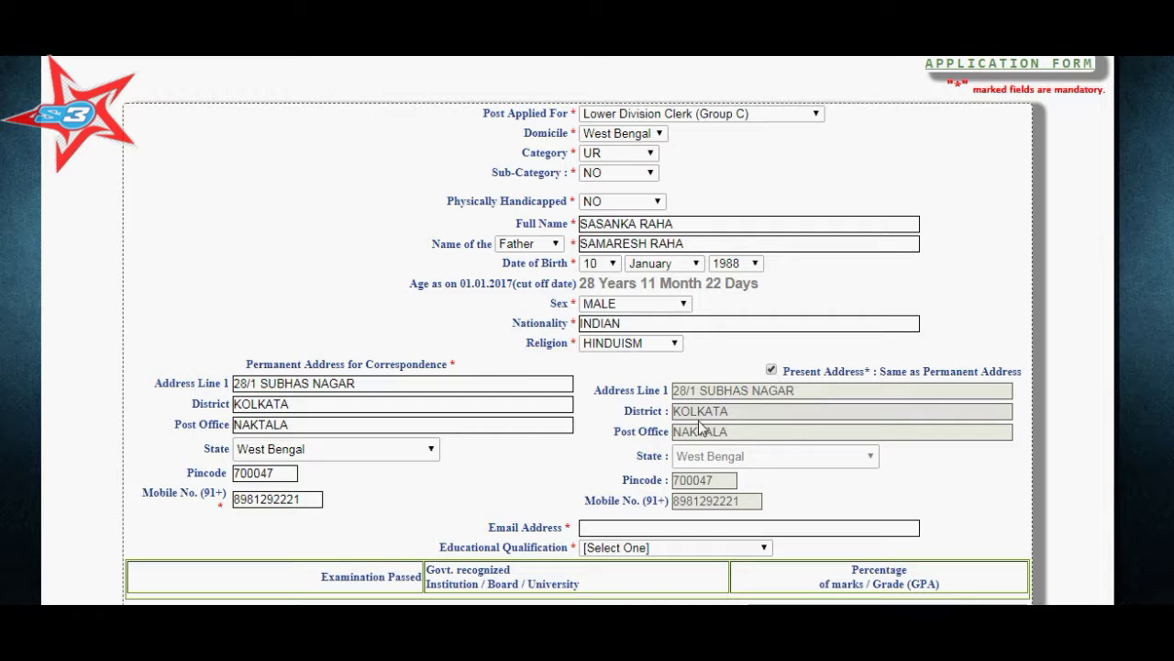
scroll(571, 459, "down", 1)
Enter the applicant's e-mail address via autofill and set qualification to HS OR EQUIVALENT.
left_click(622, 437)
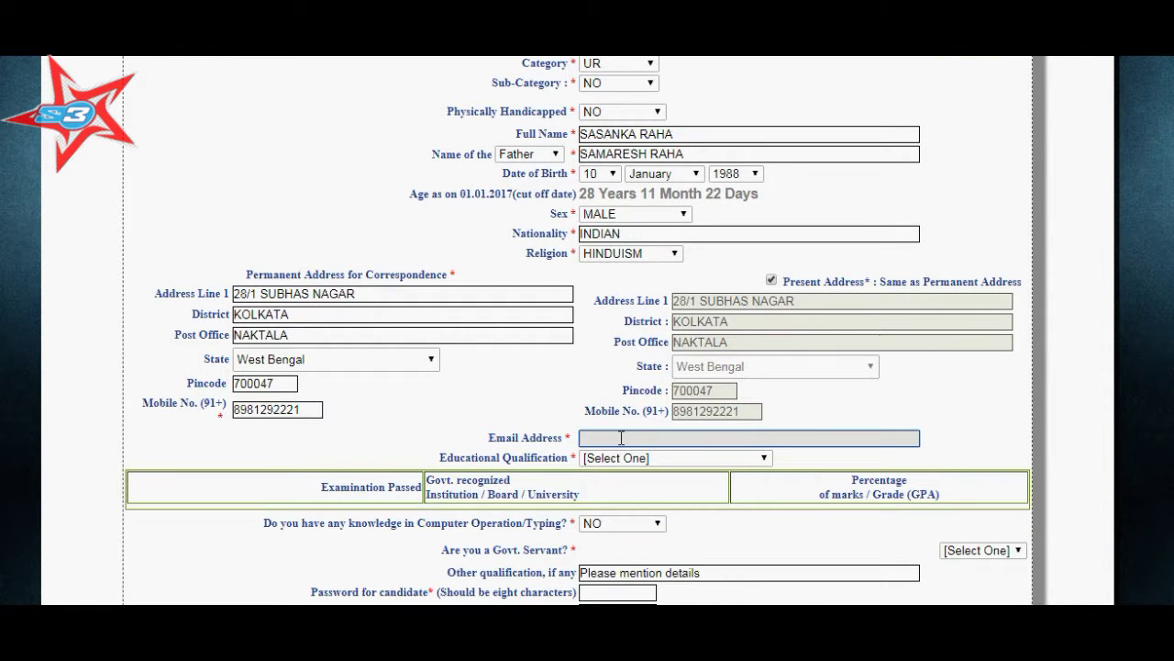
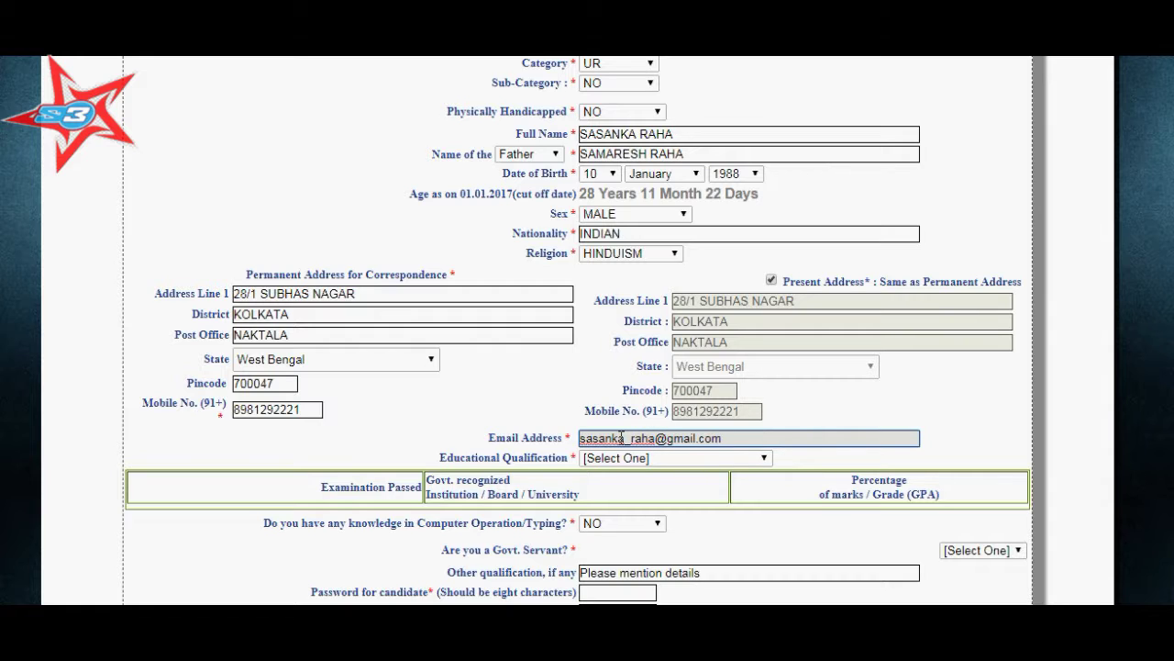
left_click(667, 454)
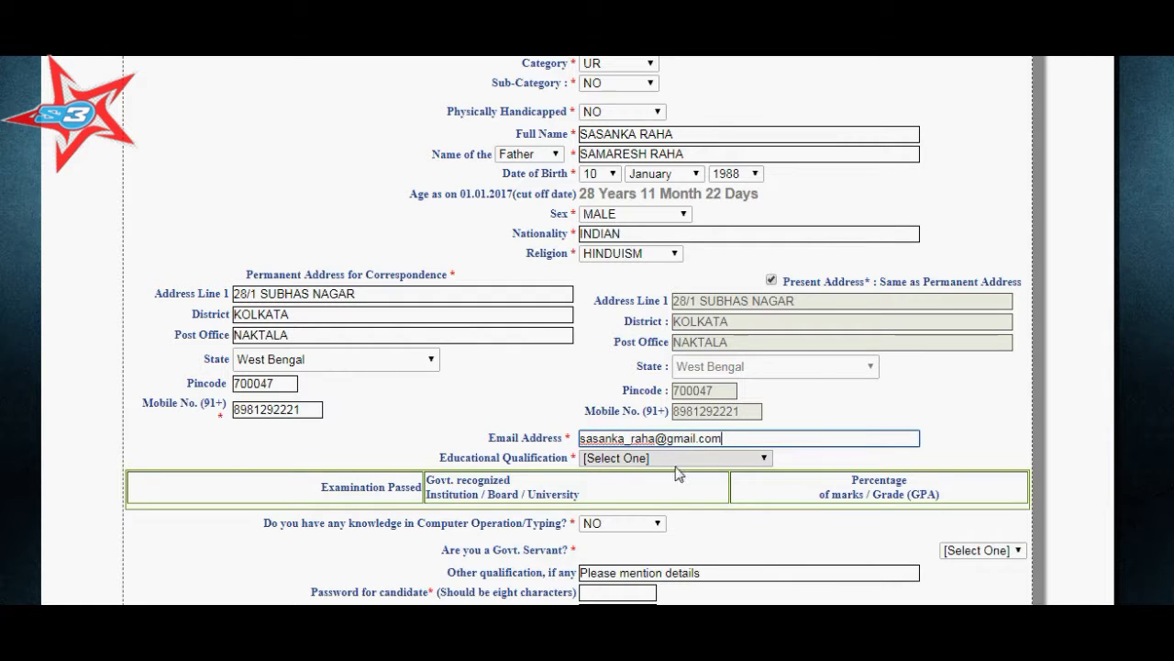
left_click(712, 458)
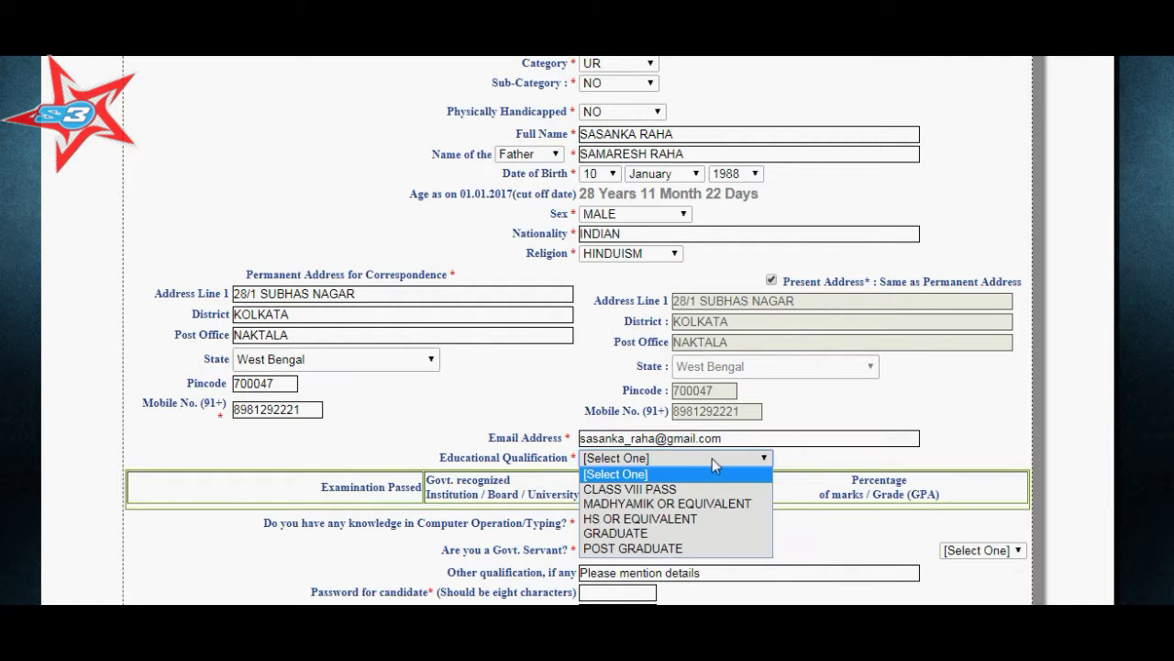
left_click(653, 521)
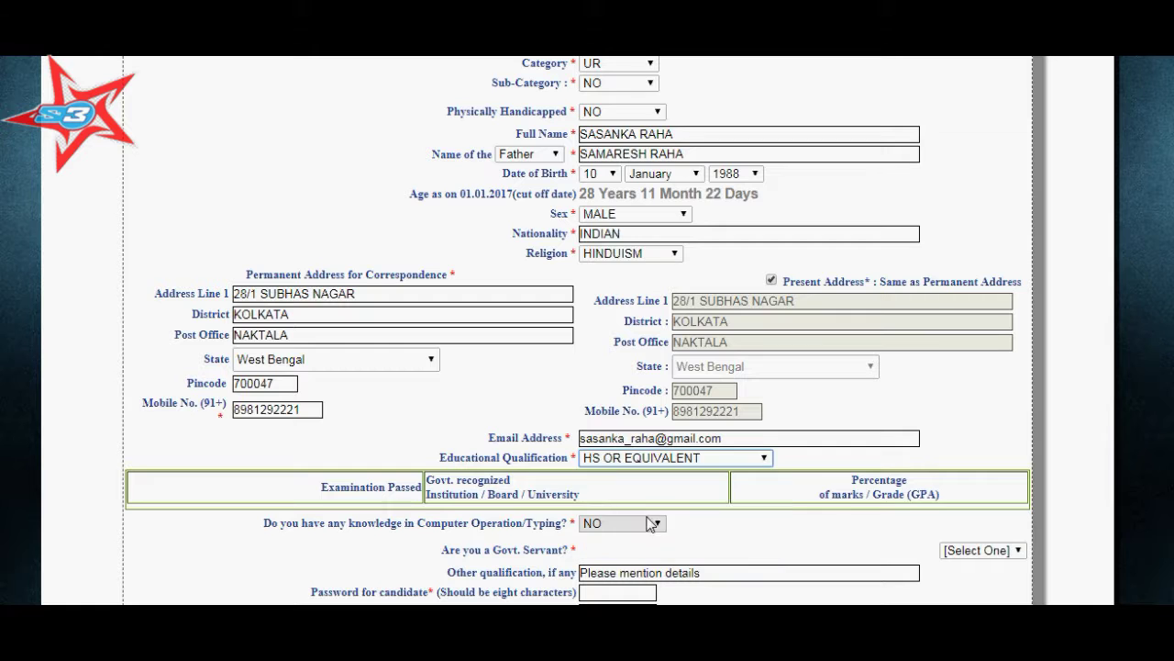
scroll(473, 477, "down", 2)
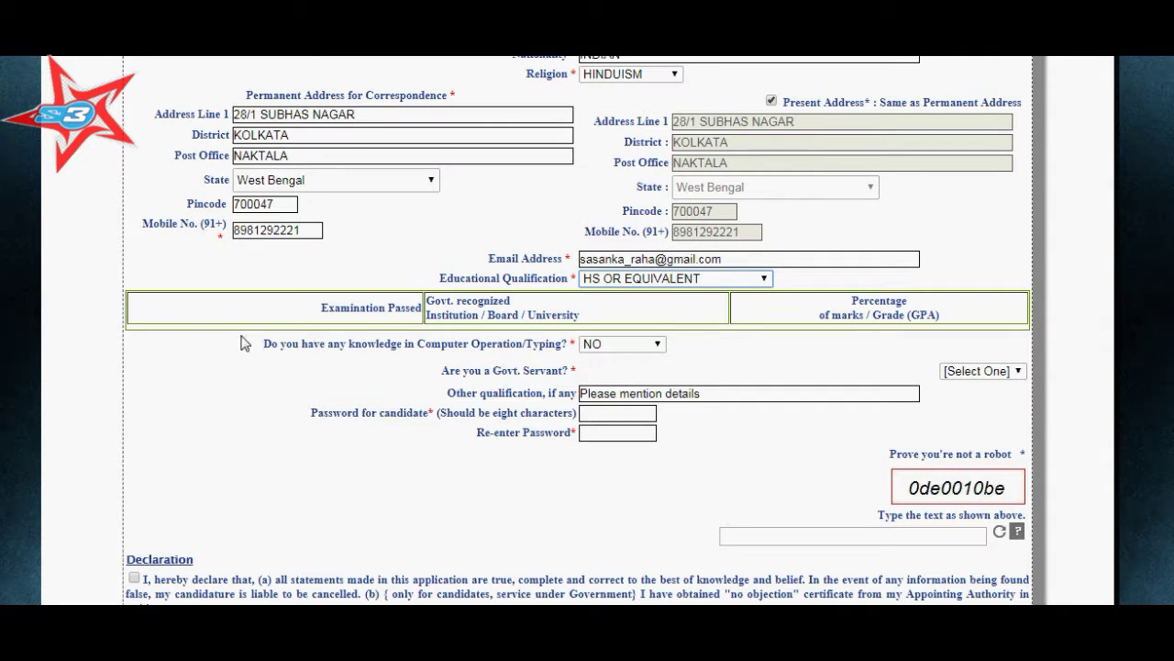
Dismiss the ineligibility warning and change educational qualification to MADHYAMIK OR EQUIVALENT.
left_click(642, 344)
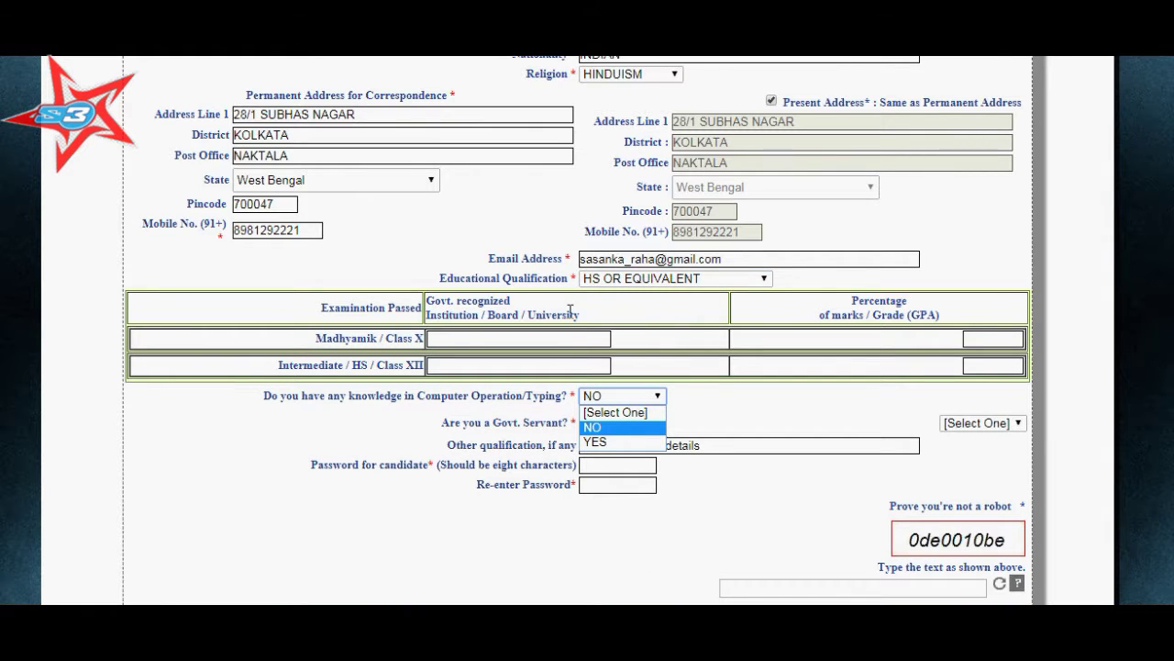
key("Return")
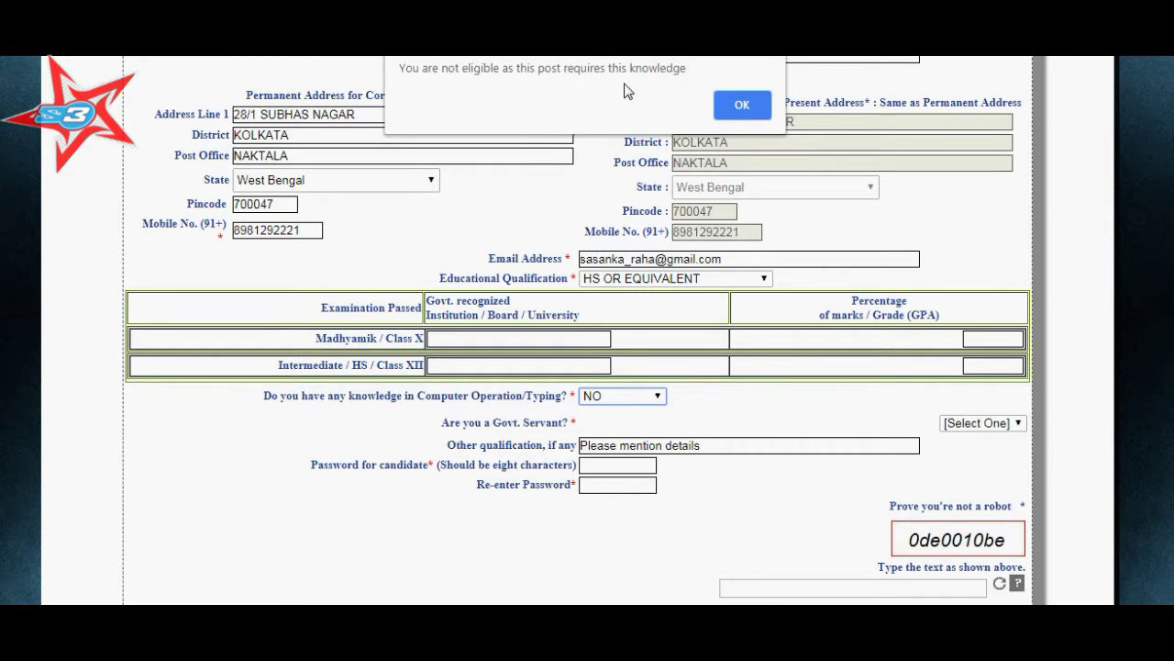
left_click(734, 108)
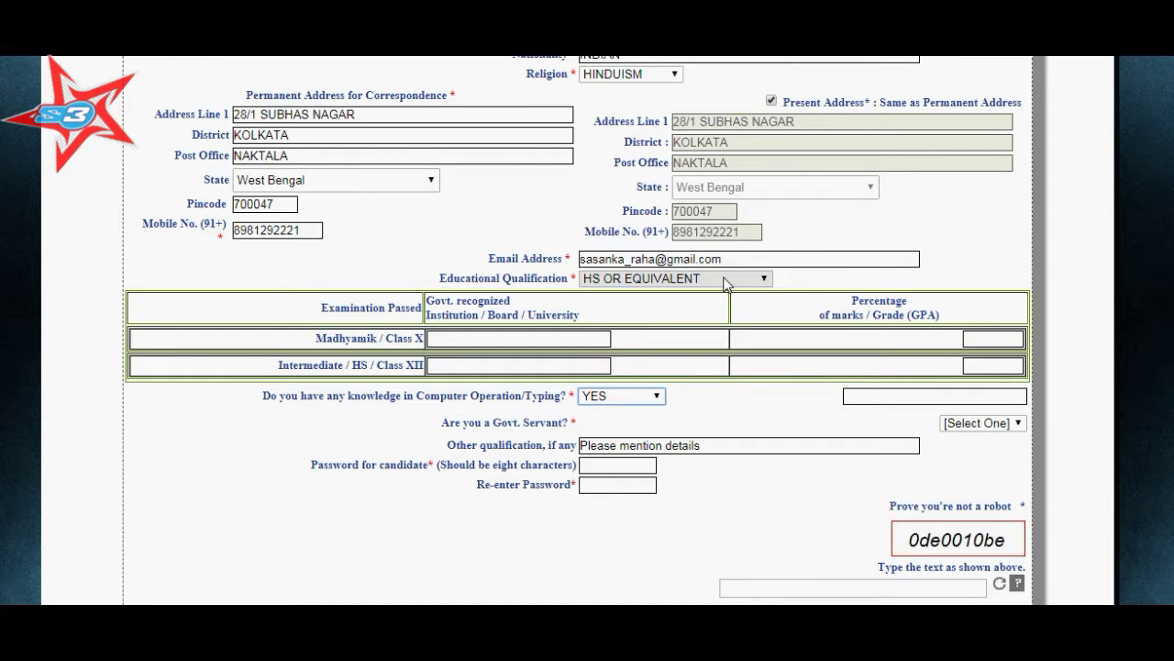
left_click(723, 279)
left_click(686, 324)
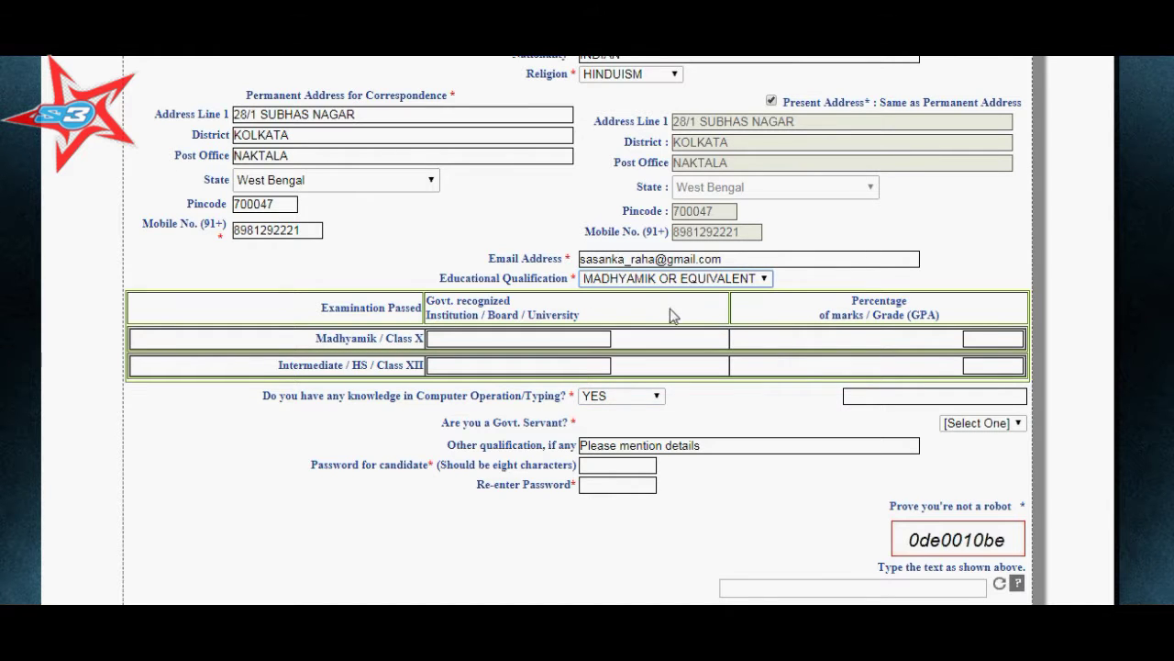
scroll(576, 313, "down", 1)
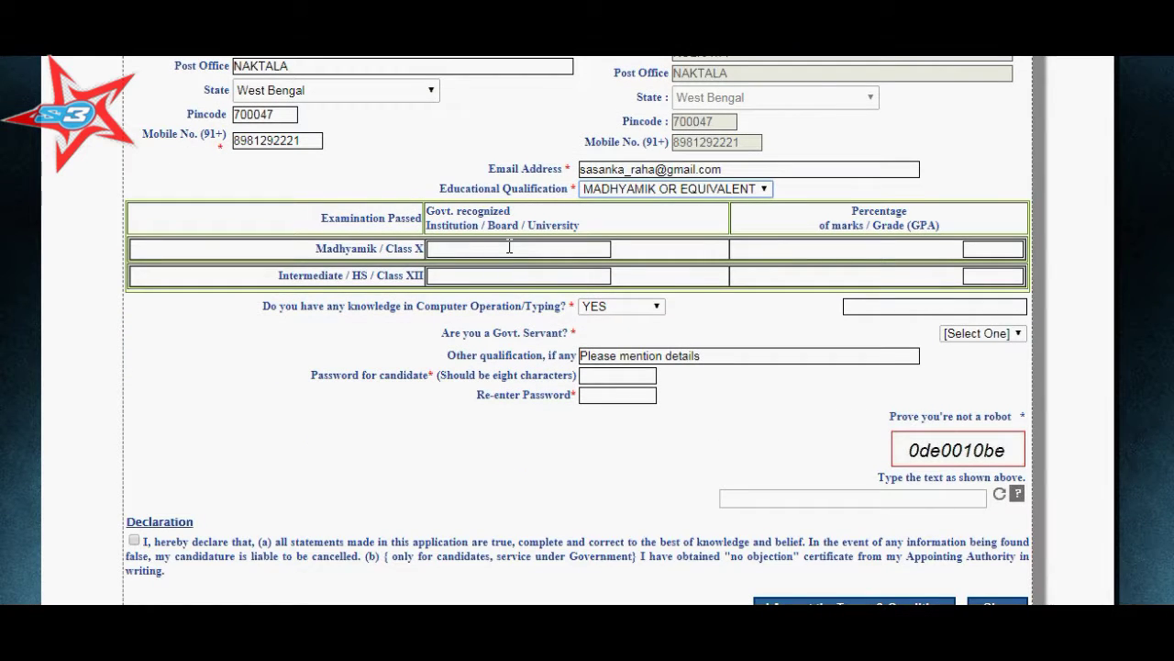
Enter W.B.B.S.E. as the Madhyamik board, then clear the percentage-only warning from a mistaken entry.
left_click(510, 253)
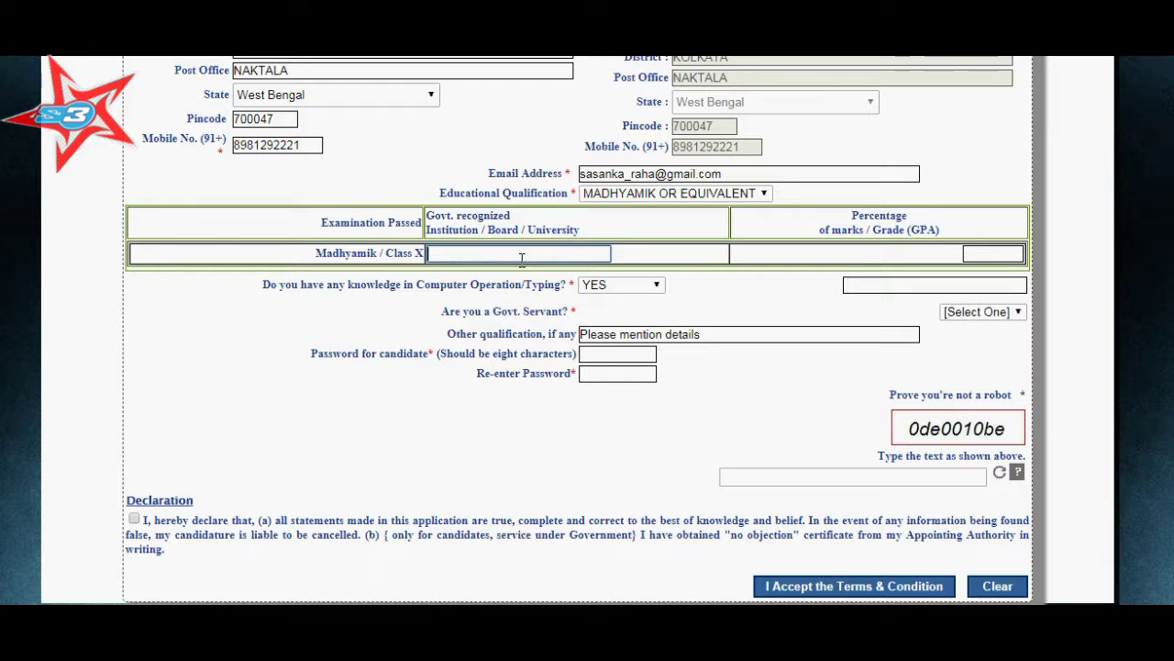
type("W.B.B.S.E.")
key("Tab")
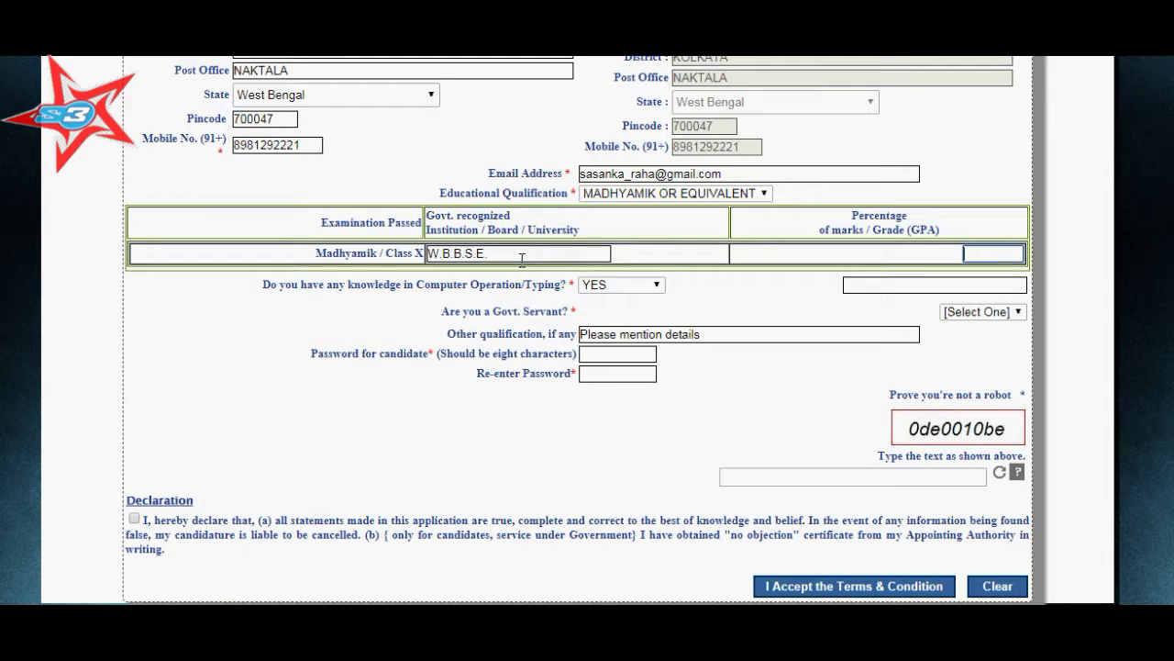
type("2004")
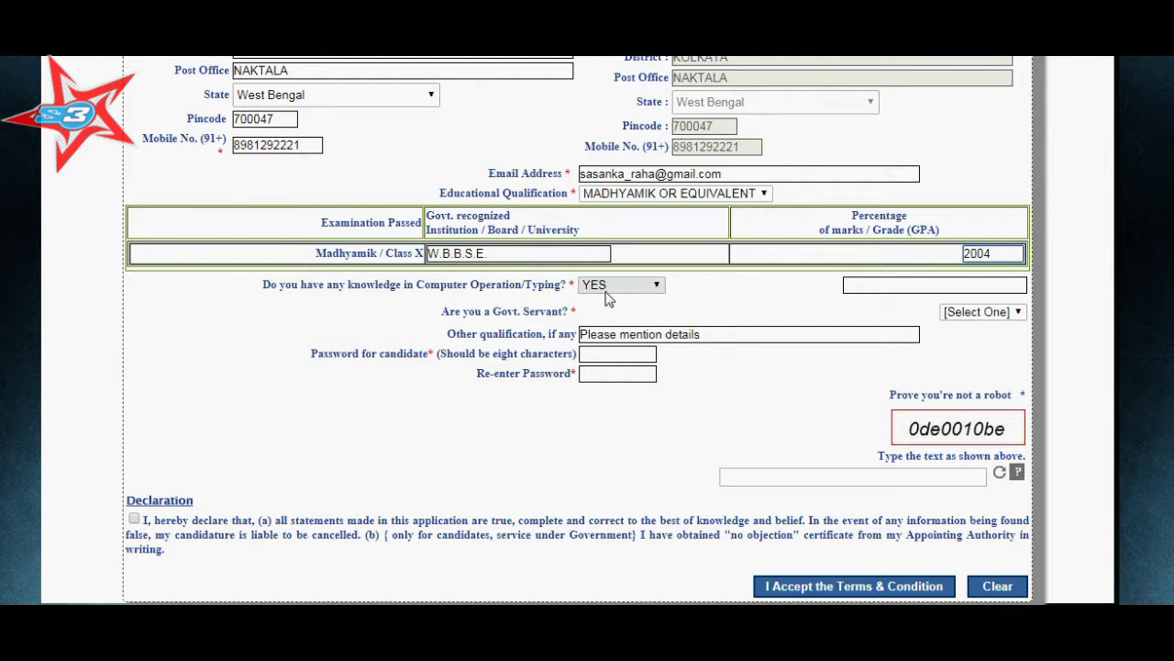
left_click(656, 286)
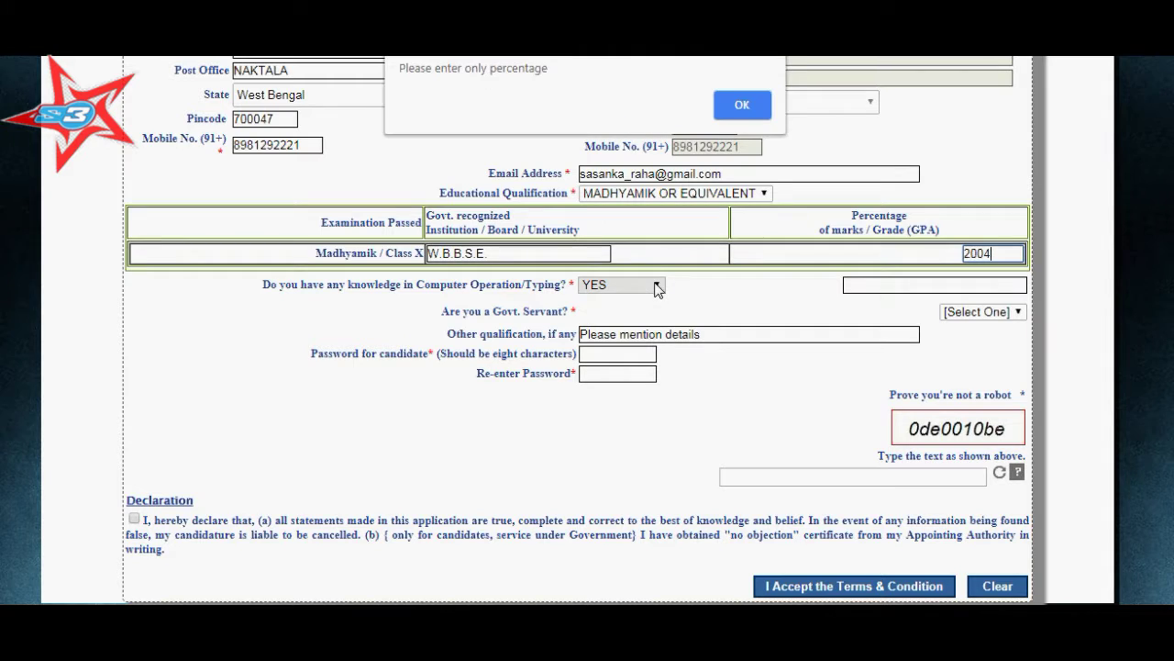
left_click(725, 96)
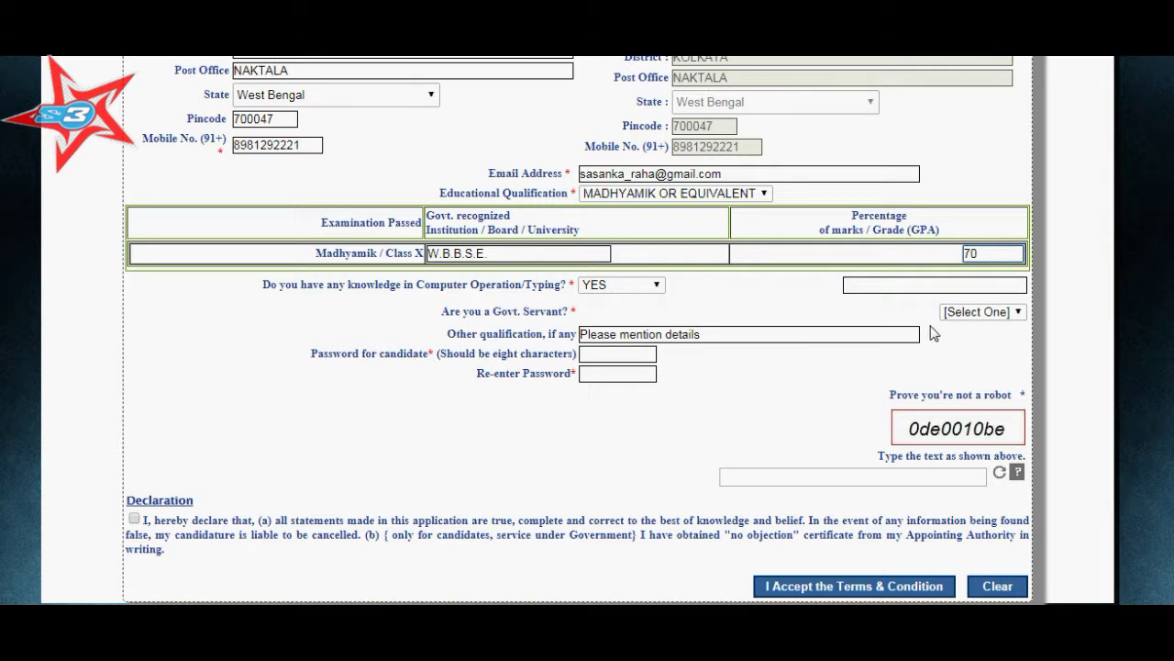
Keep computer knowledge as YES and record DCAP as the computer course.
left_click(630, 285)
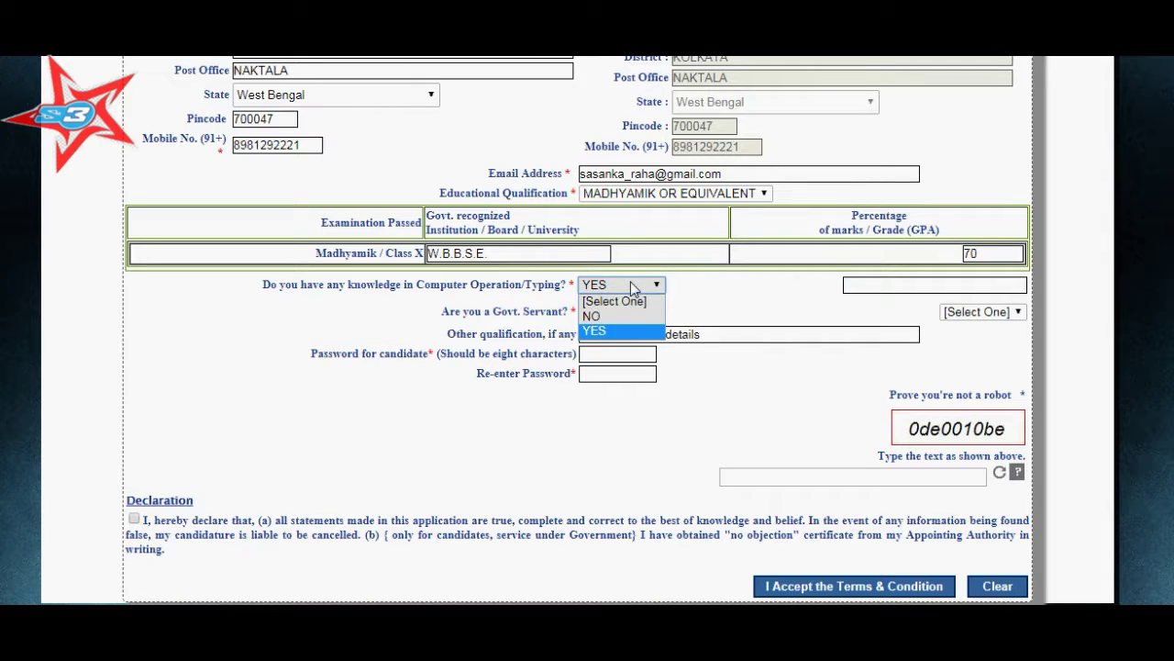
left_click(630, 284)
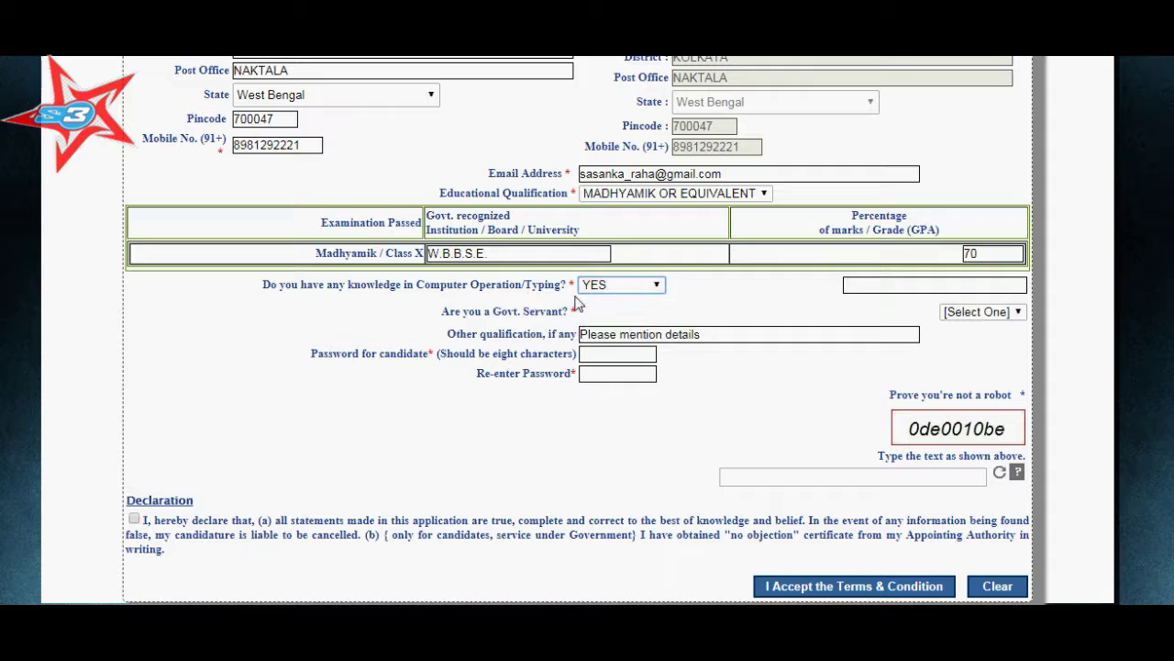
left_click(921, 286)
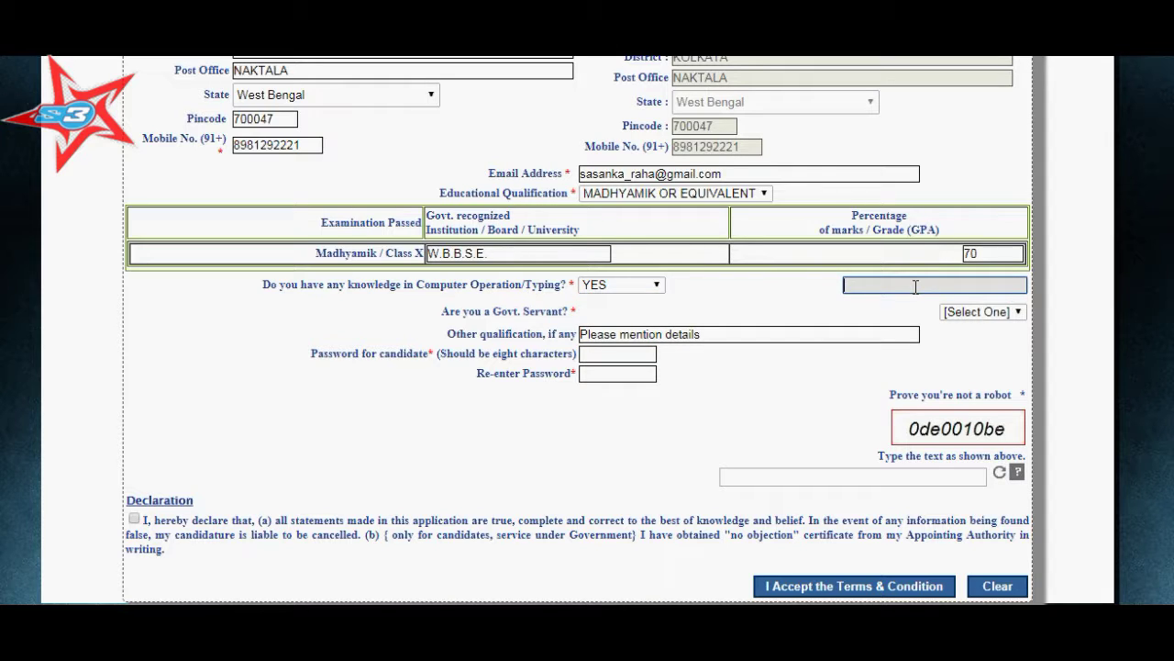
type("DCAP")
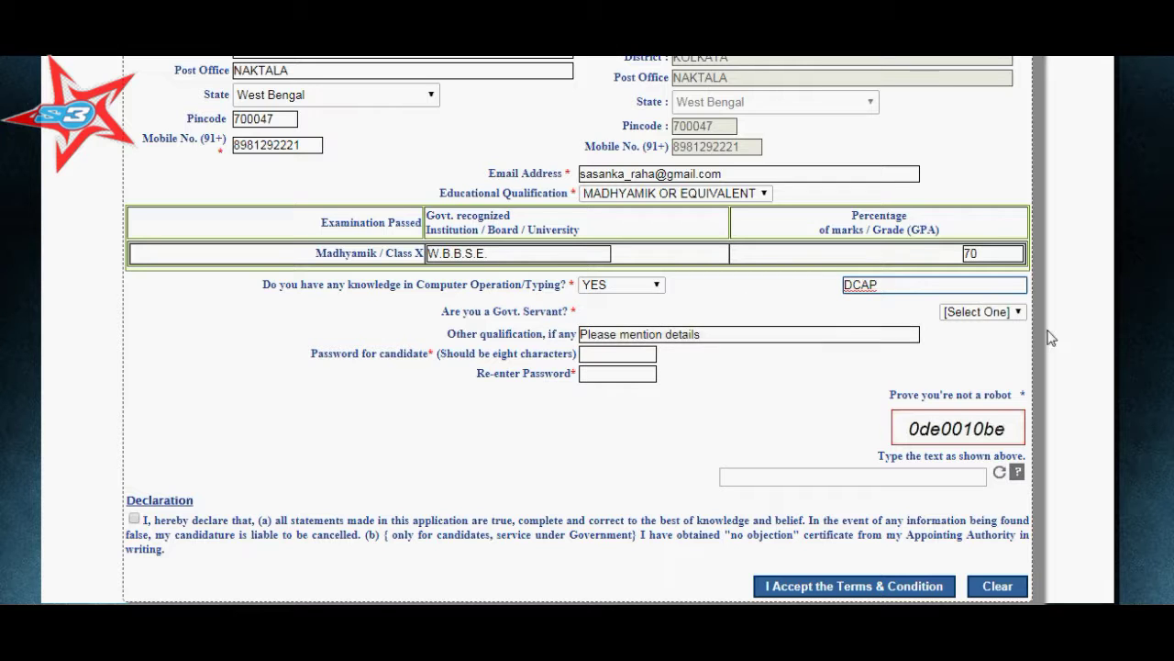
Answer NO to Govt. Servant and move to the candidate password field.
left_click(1017, 313)
left_click(994, 347)
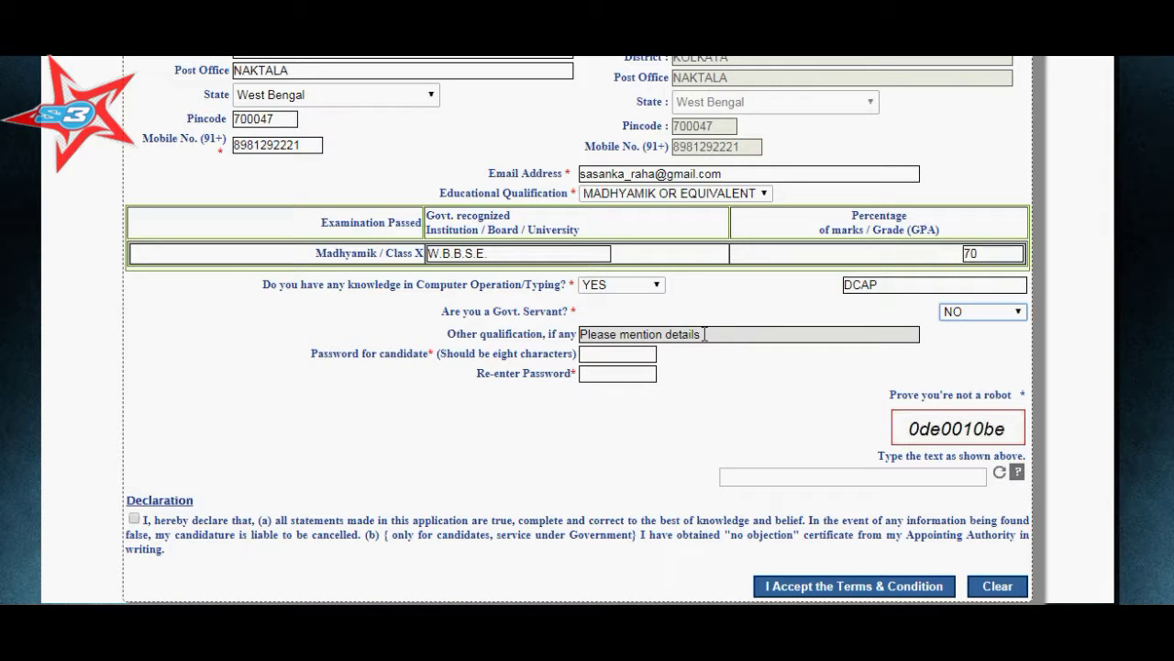
left_click(675, 335)
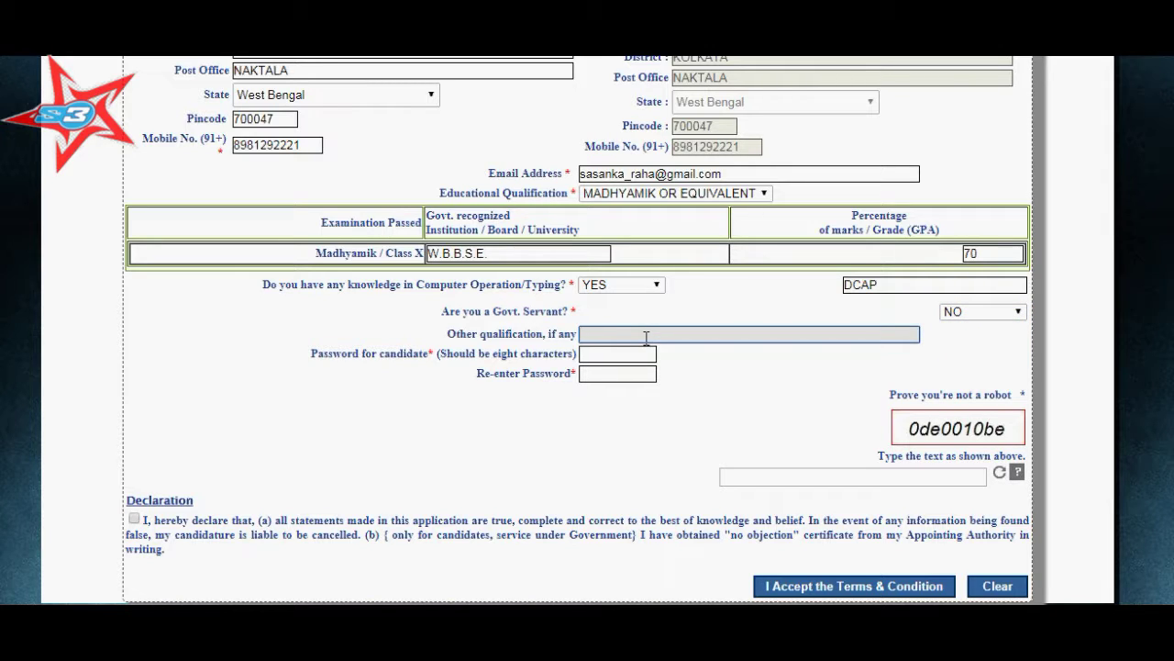
left_click(633, 355)
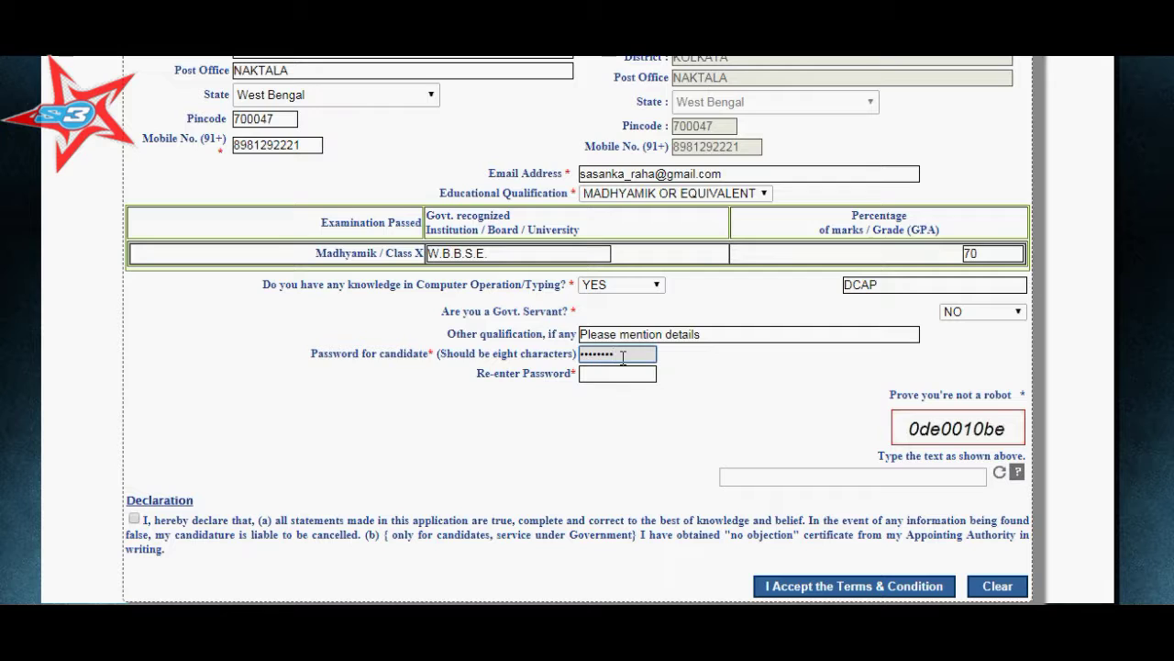
Re-enter the password, type the captcha code, tick the declaration and accept the terms.
left_click(629, 373)
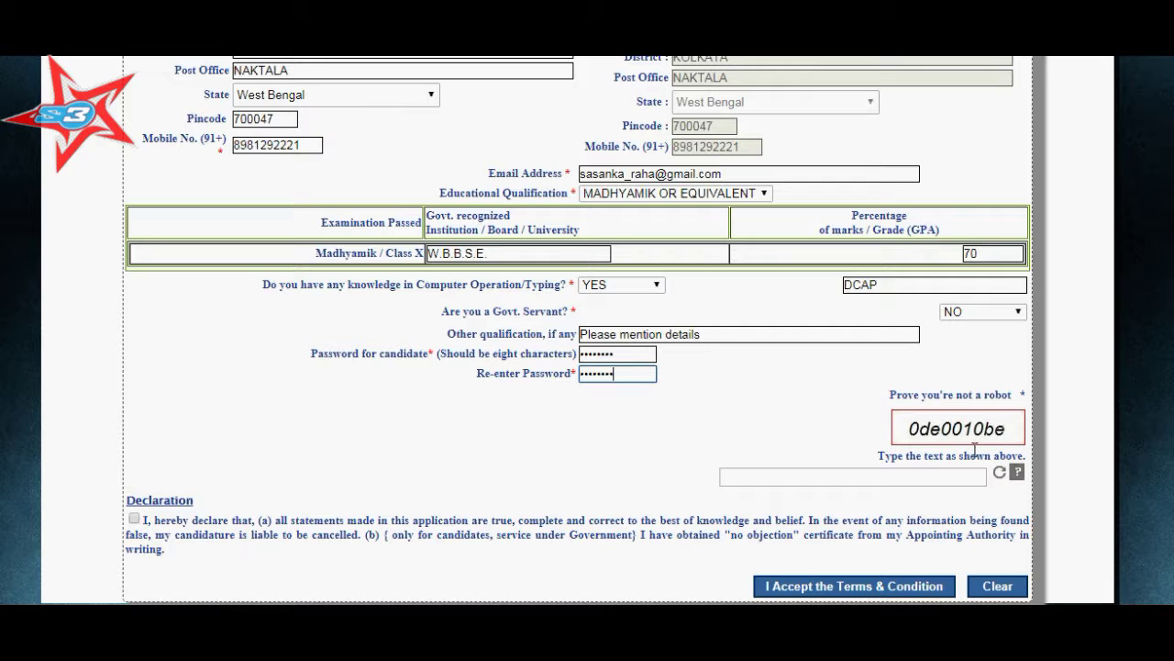
left_click(875, 485)
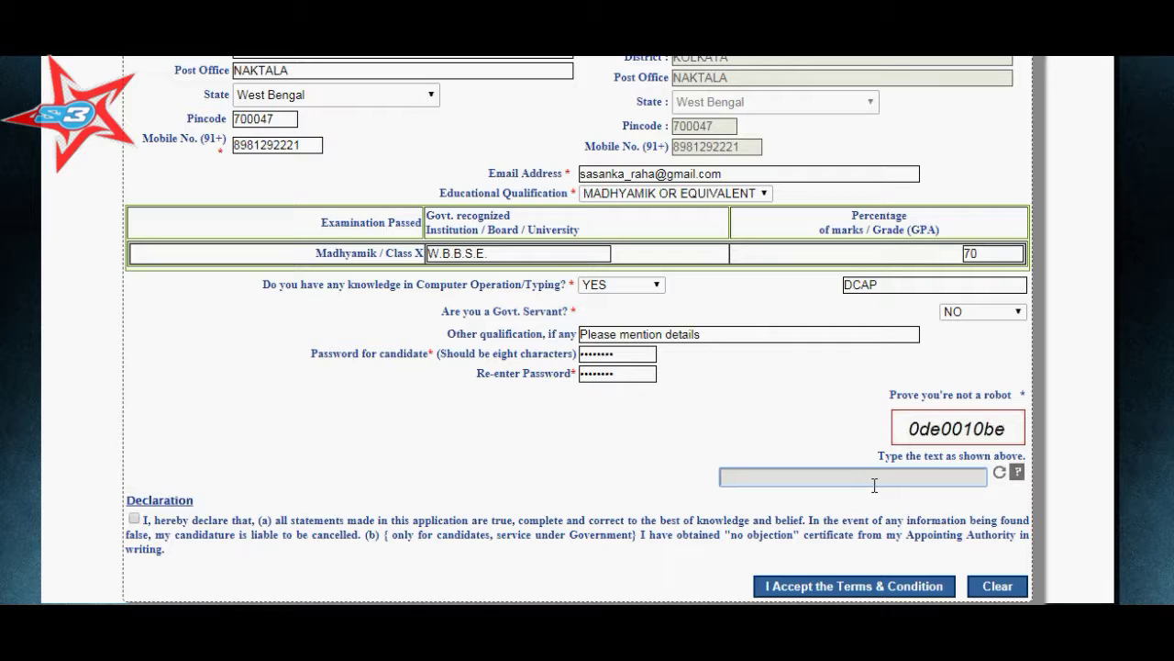
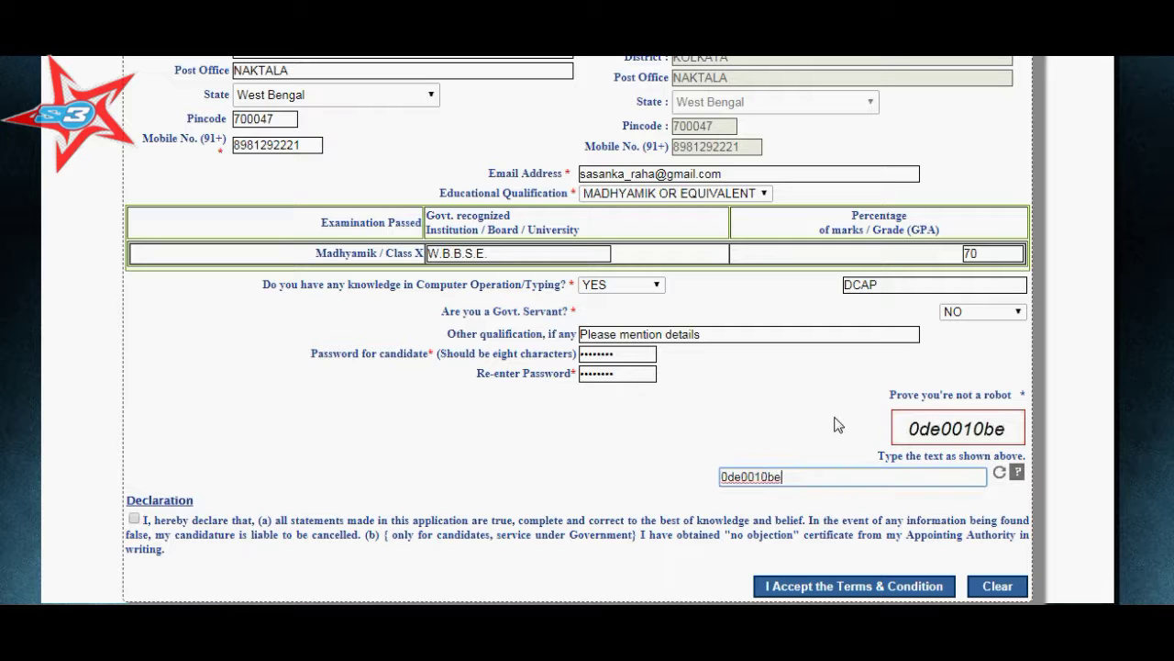
left_click(136, 521)
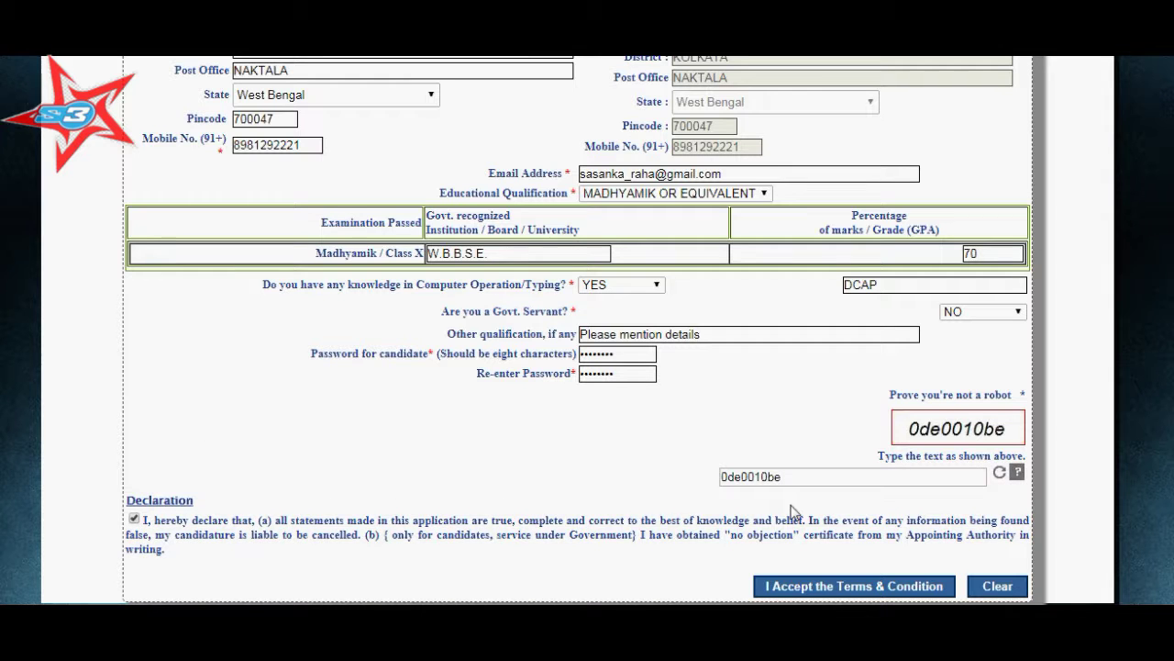
left_click(806, 584)
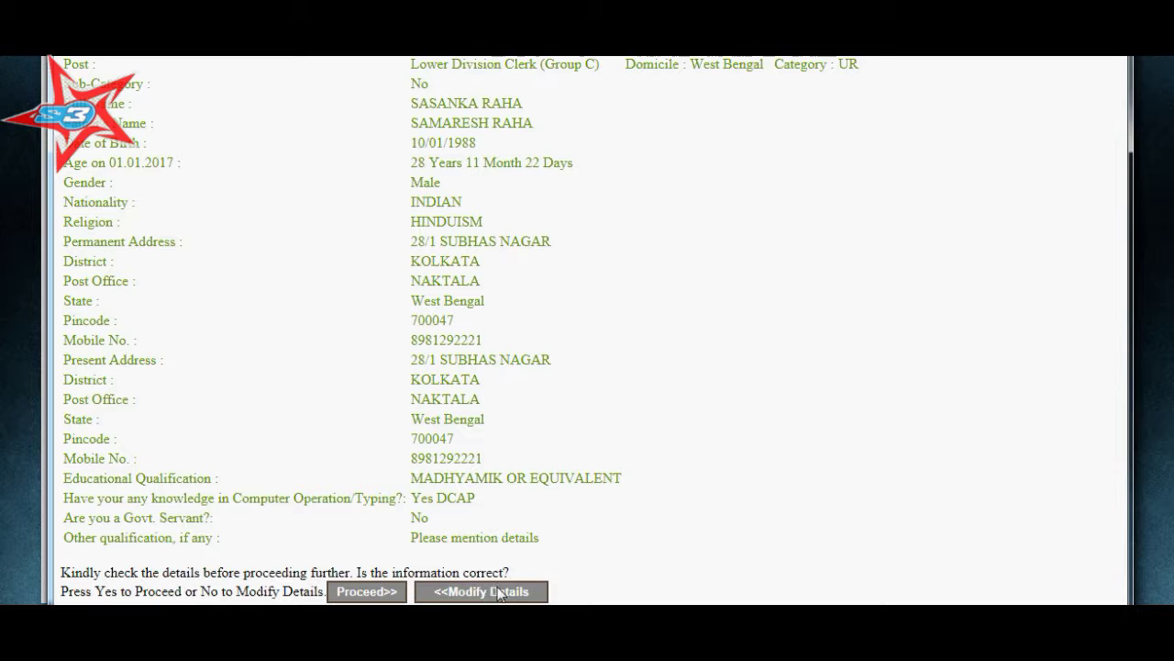
Confirm the reviewed details to save the application and get the application number.
left_click(367, 592)
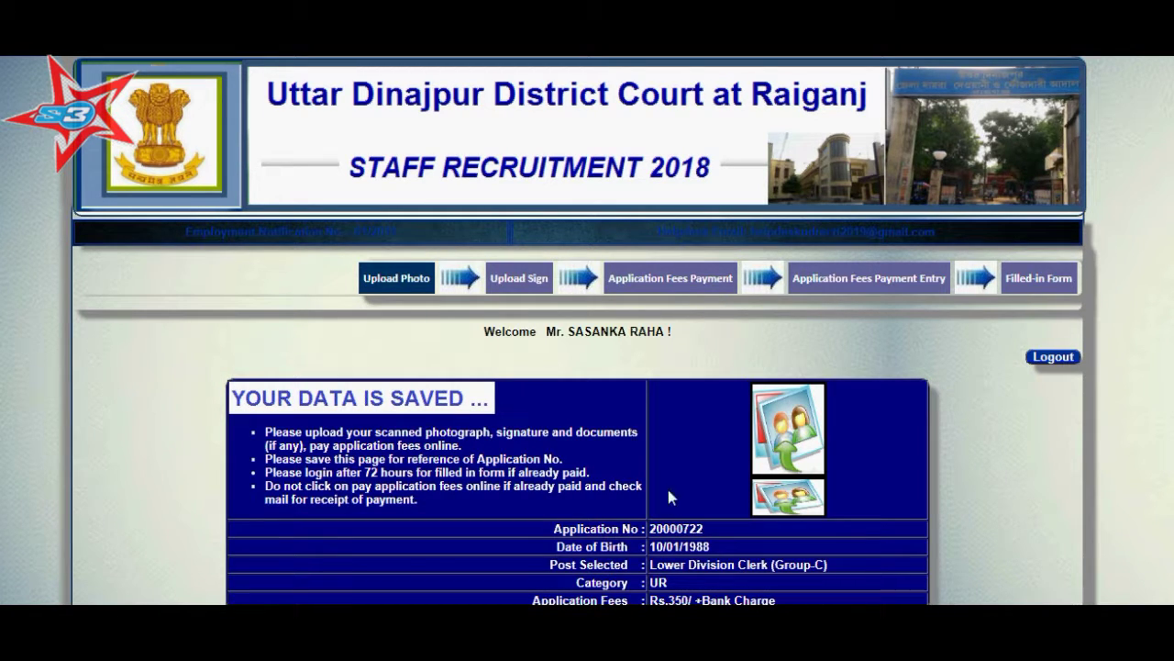
Review the saved application data and its application number, then log out of the portal.
scroll(729, 520, "down", 1)
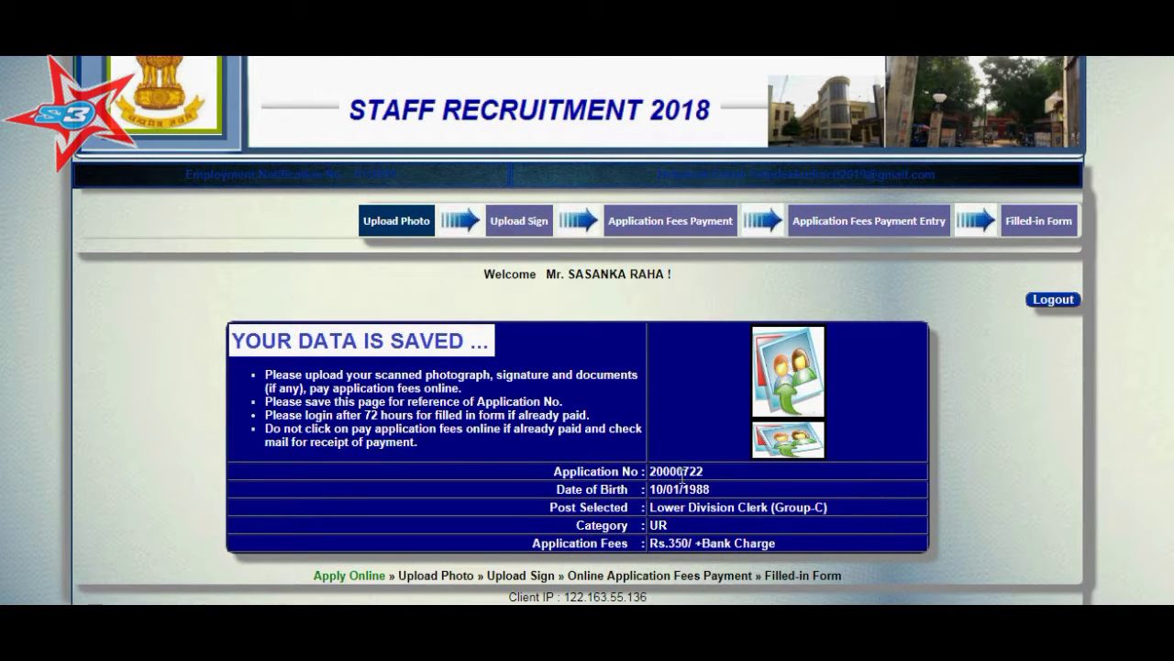
scroll(666, 478, "down", 1)
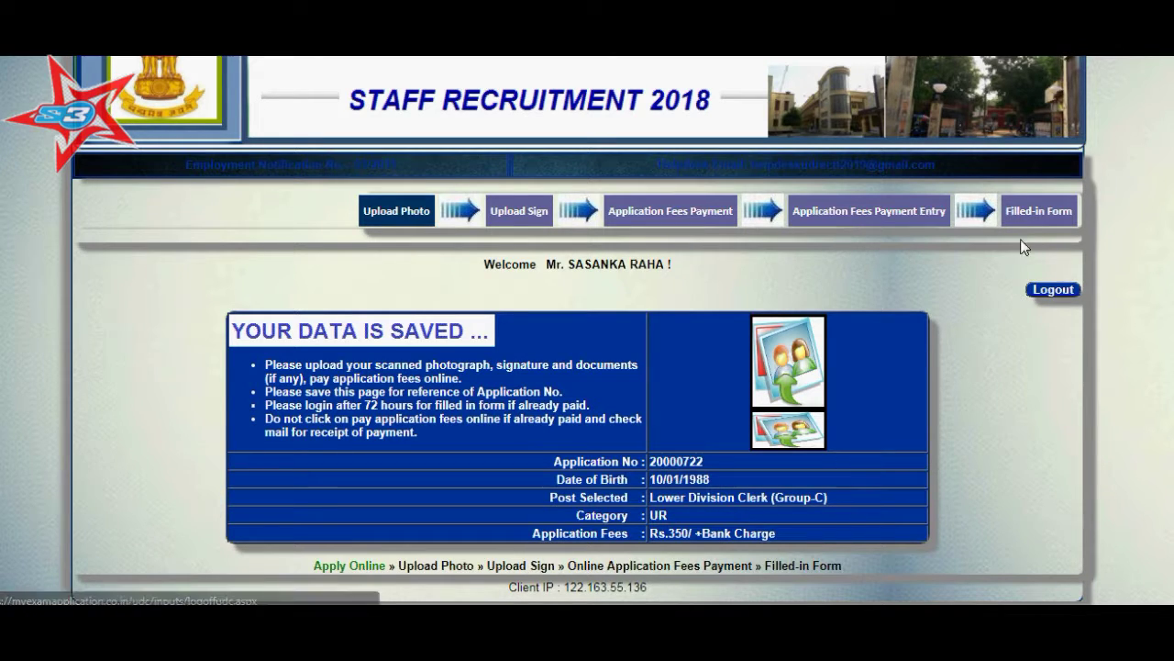
left_click(1053, 290)
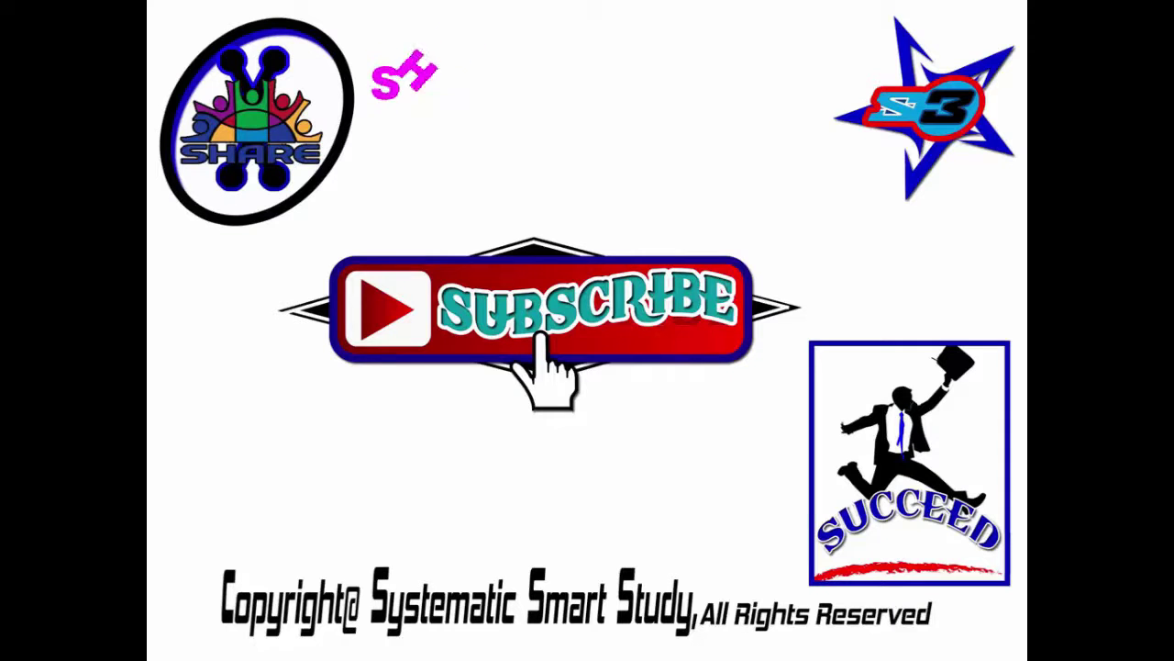